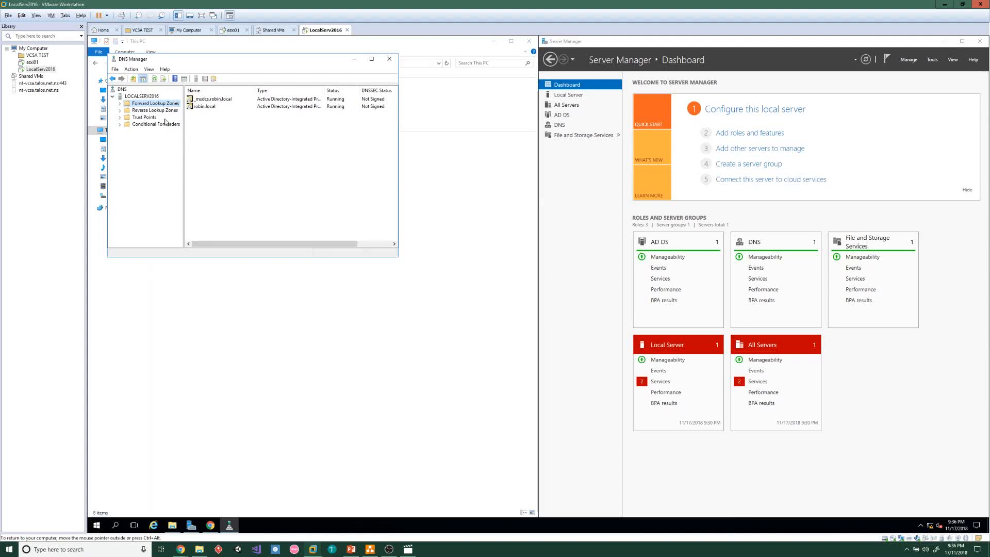
# Create the AD-integrated primary IPv4 reverse zone for network 192.168.0 with secure-only dynamic updates
pyautogui.click(161, 112)
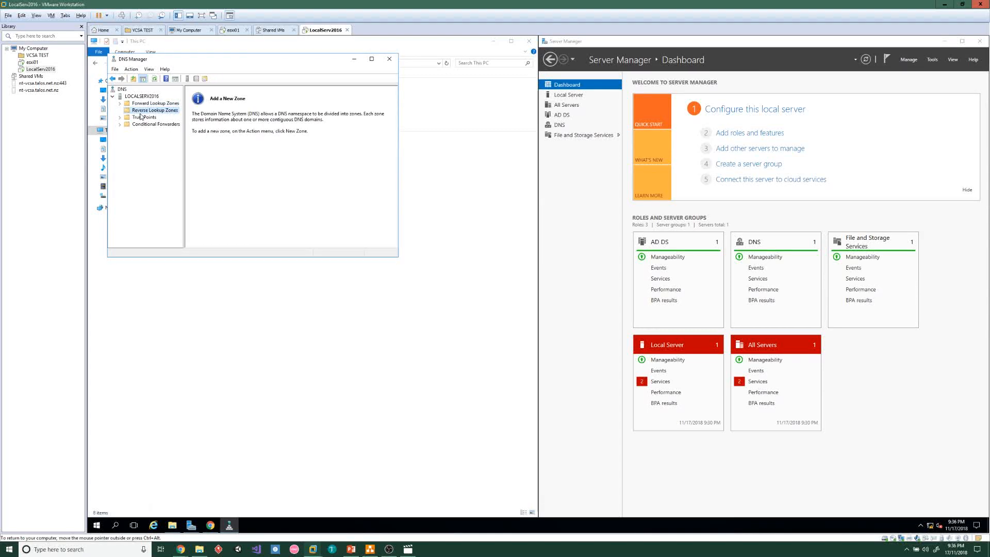
pyautogui.rightClick(154, 111)
pyautogui.click(172, 118)
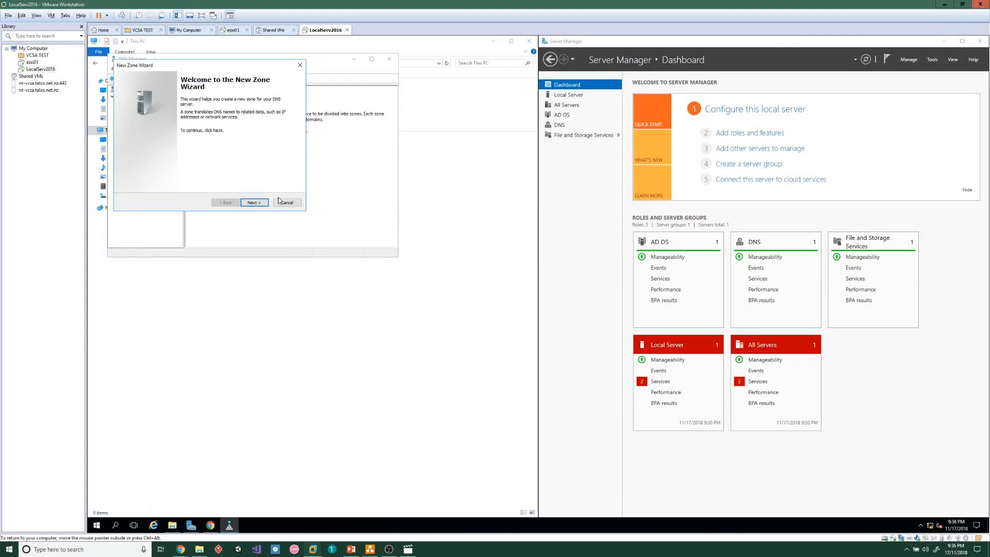
pyautogui.click(255, 202)
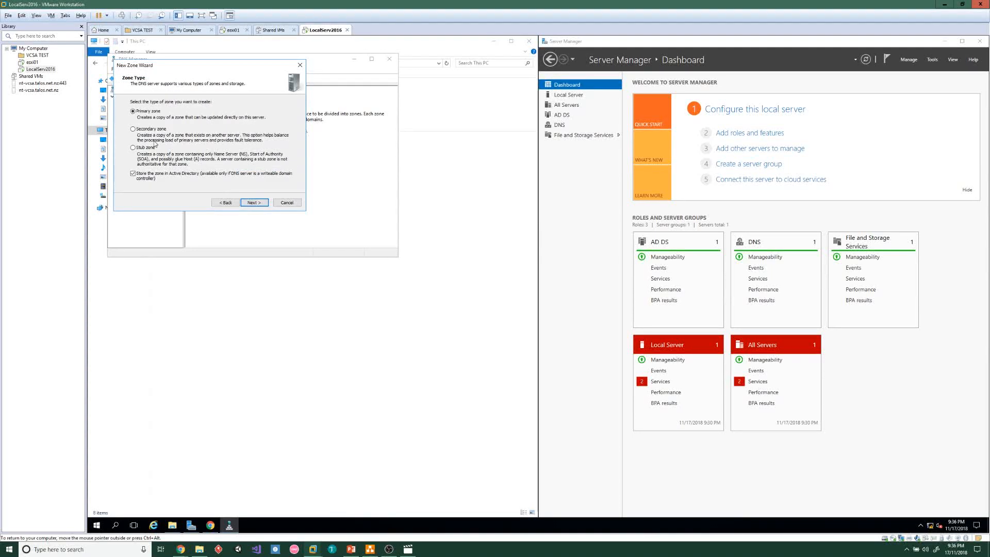
pyautogui.click(254, 204)
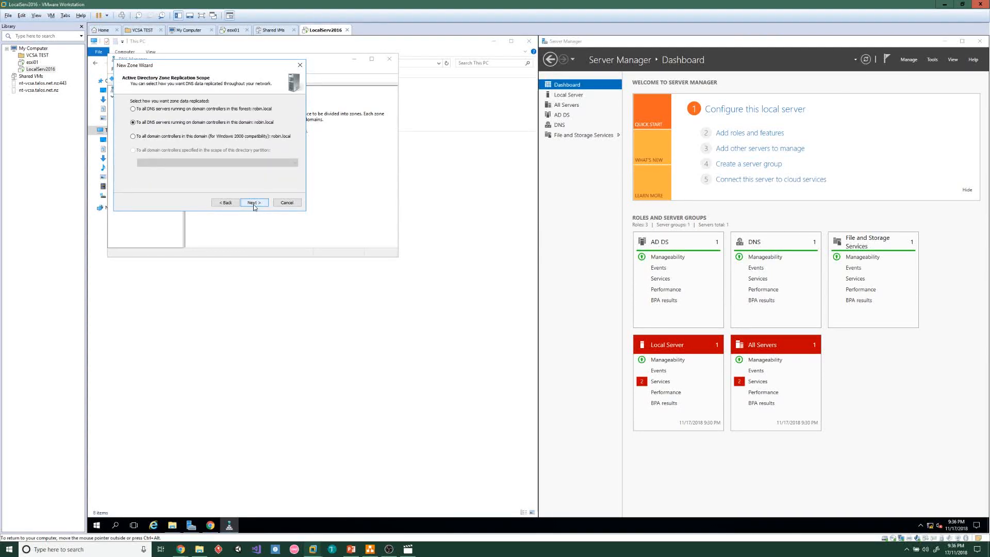
pyautogui.click(253, 204)
pyautogui.click(254, 204)
pyautogui.write('192.168.0')
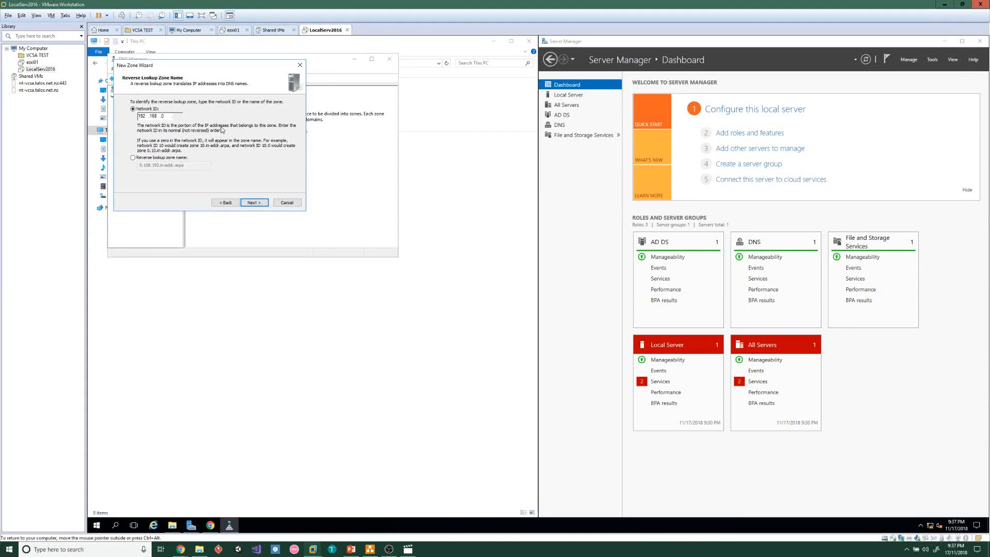
pyautogui.click(247, 204)
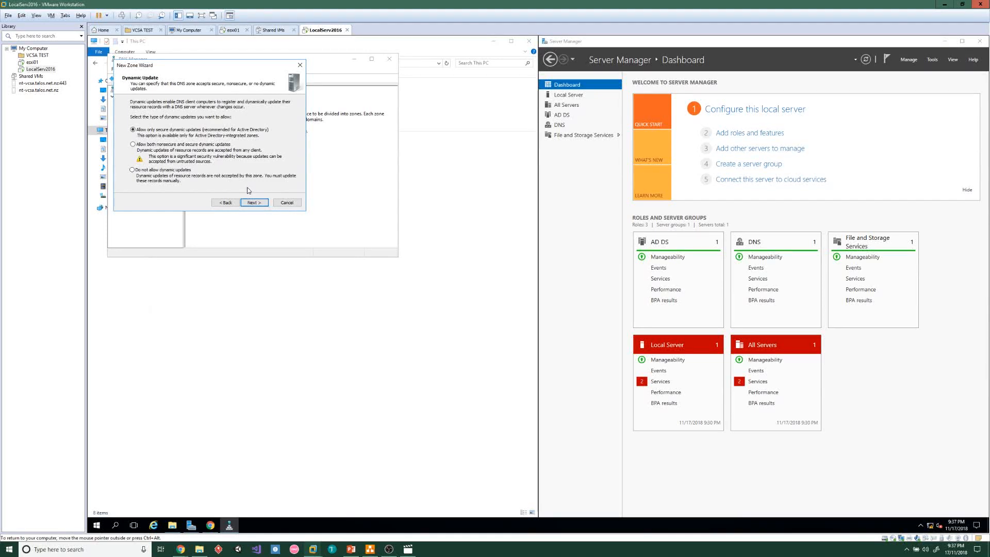
pyautogui.click(256, 204)
pyautogui.click(257, 204)
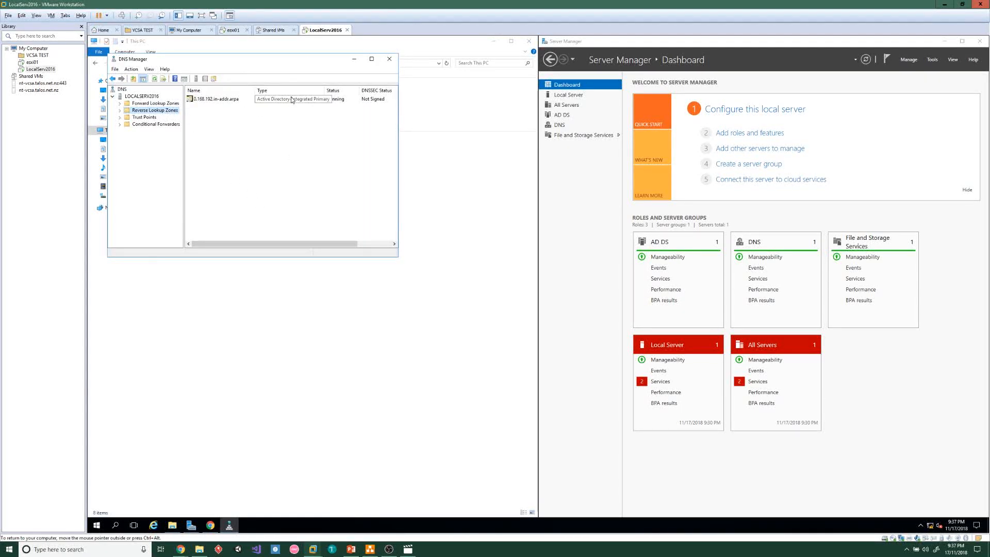
pyautogui.click(157, 104)
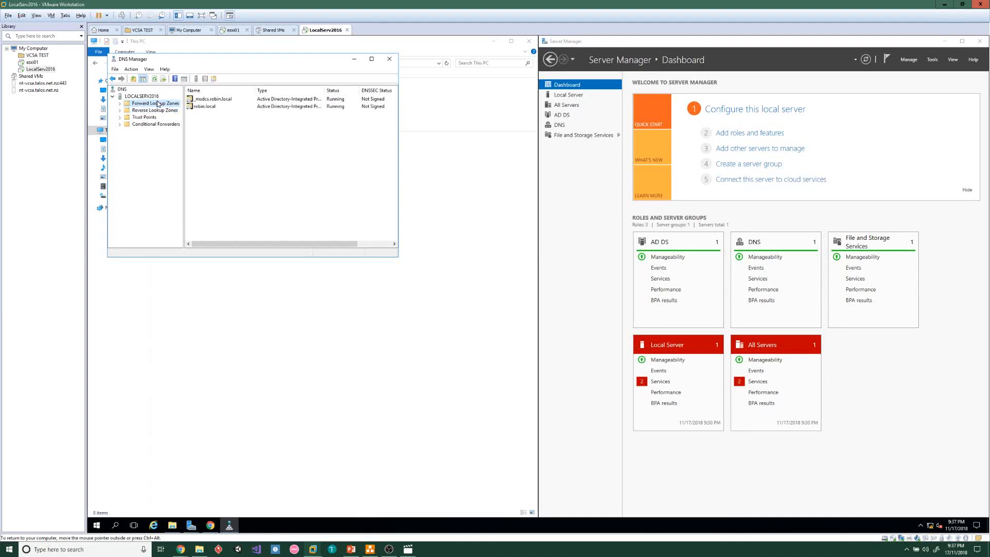
# In the robin.local zone, start a new host record named l1-vcsa-rl with IP 192.168.0.5
pyautogui.doubleClick(209, 107)
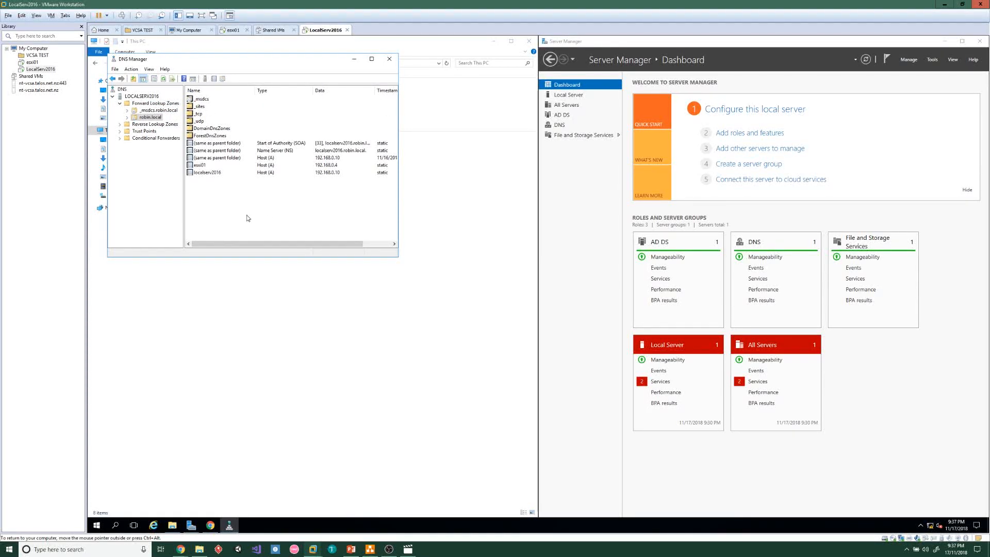
pyautogui.click(215, 166)
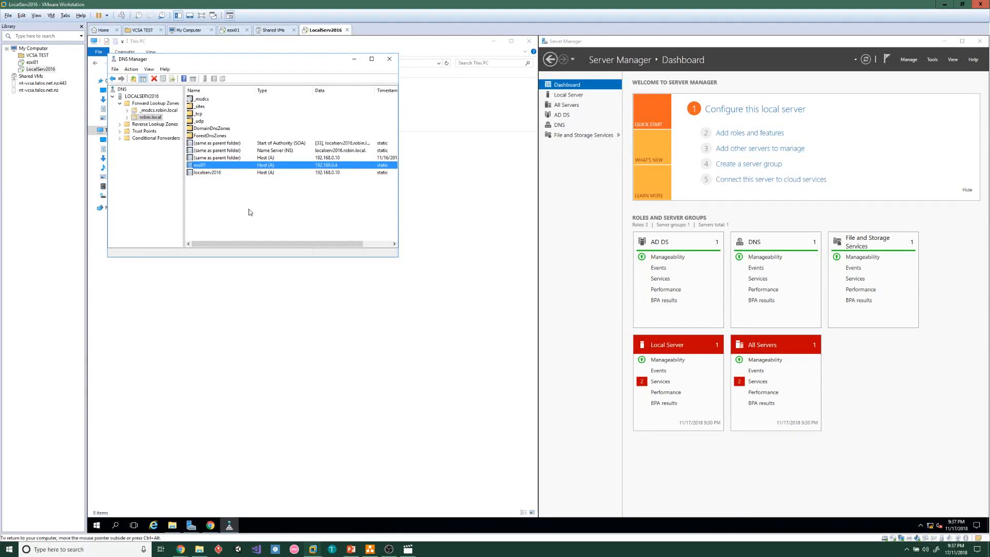
pyautogui.rightClick(231, 199)
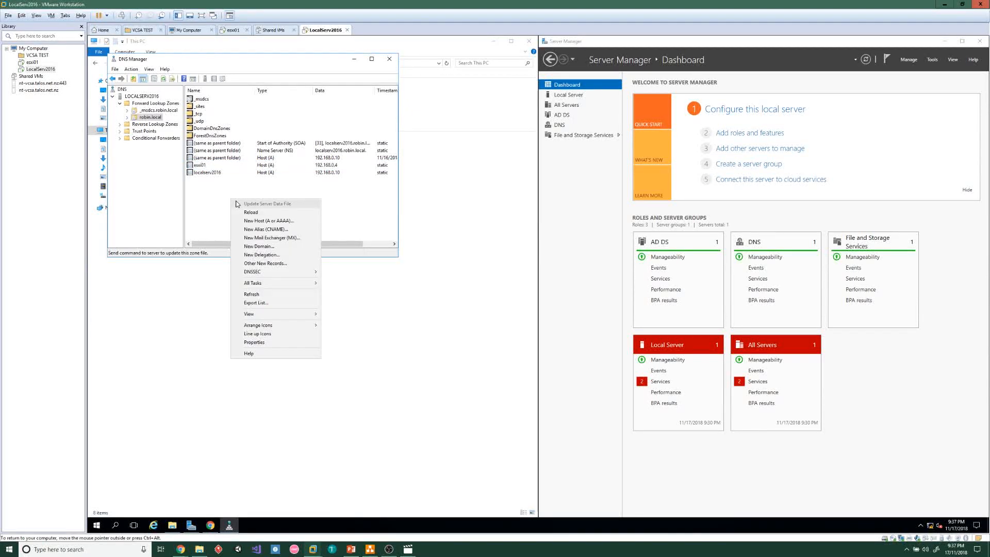
pyautogui.click(284, 223)
pyautogui.moveTo(227, 98); pyautogui.dragTo(267, 118)
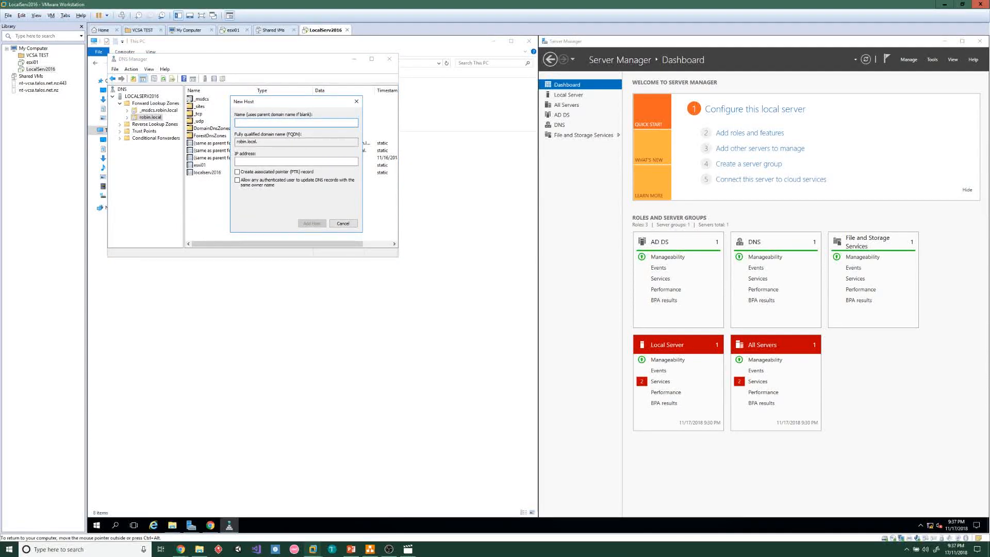
pyautogui.write('l1-vcsa-rl')
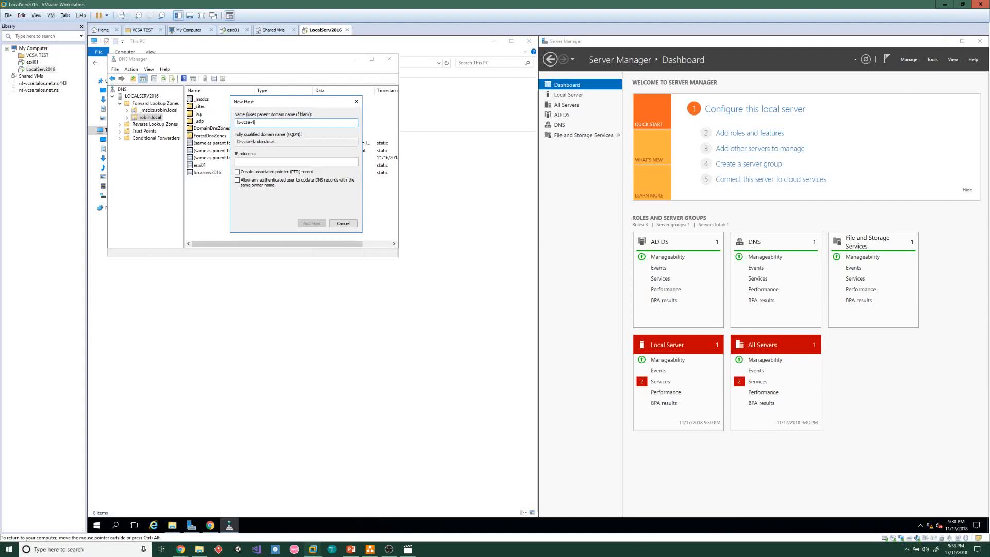
pyautogui.click(271, 160)
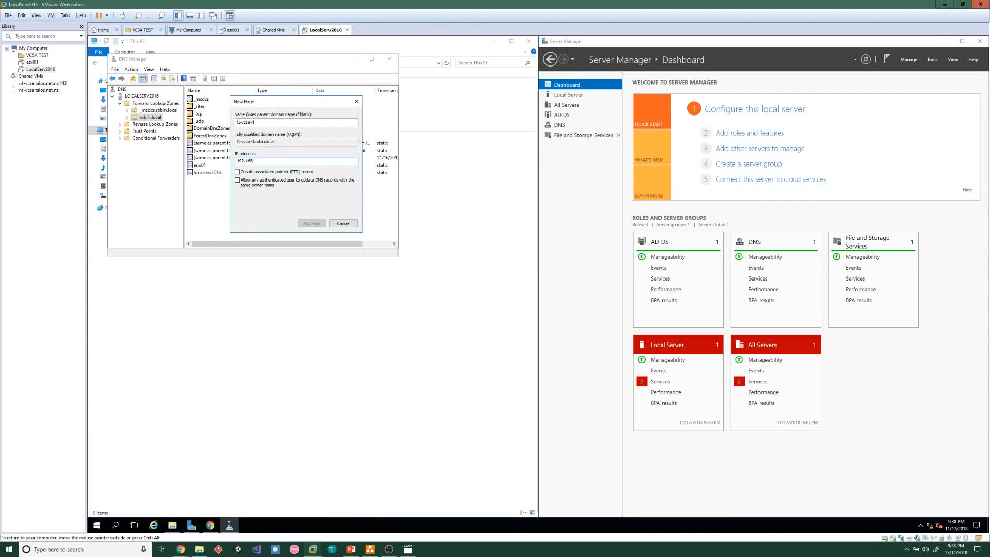
pyautogui.write('192.168.0.5')
# Review the entries, include the matching PTR record, and add the host record
pyautogui.hotkey('shift', 'Tab')
pyautogui.hotkey('shift', 'Tab')
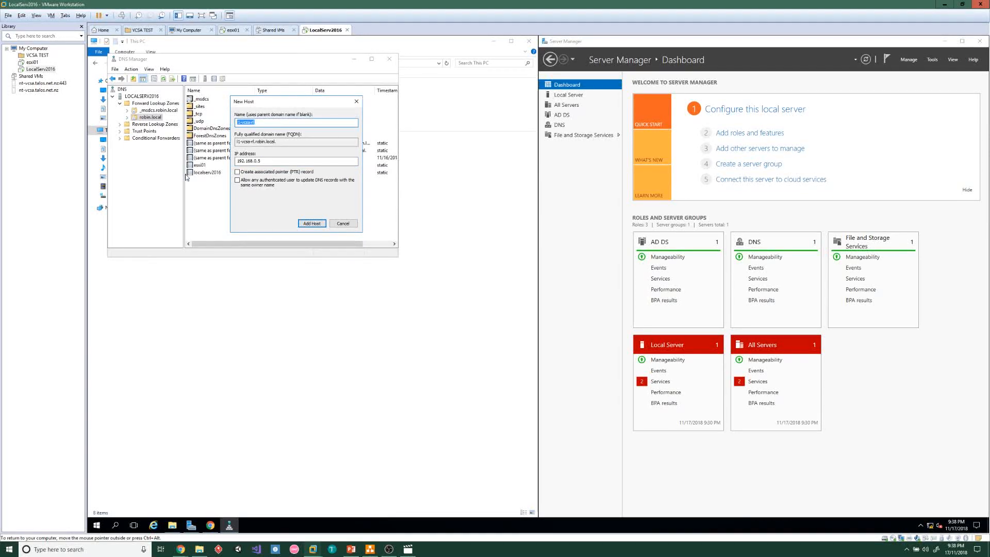
pyautogui.press('Tab')
pyautogui.press('Tab')
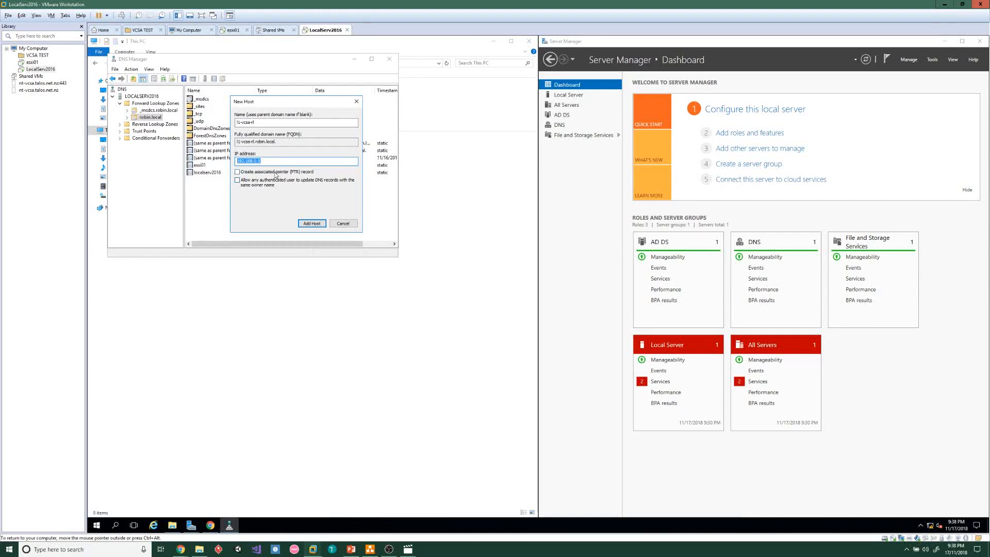
pyautogui.click(238, 172)
pyautogui.click(318, 225)
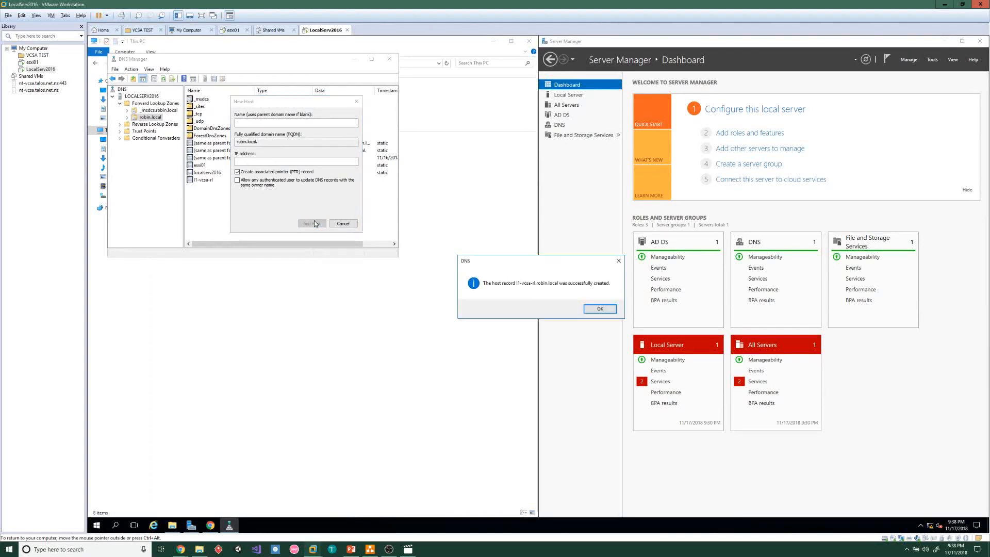
pyautogui.click(602, 308)
pyautogui.click(342, 227)
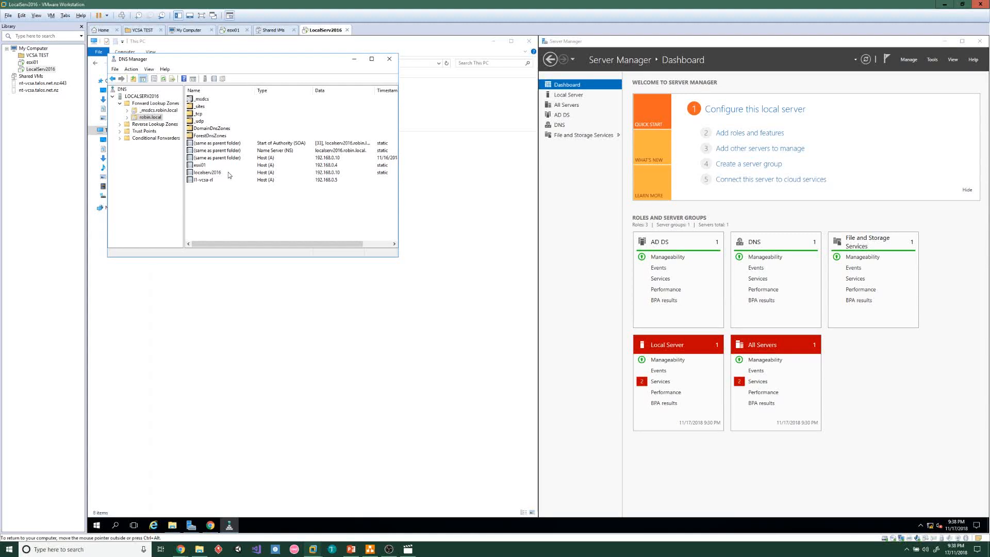
# Minimize DNS Manager and bring up the LocalServ2016 VM's CD/DVD drive settings
pyautogui.click(353, 59)
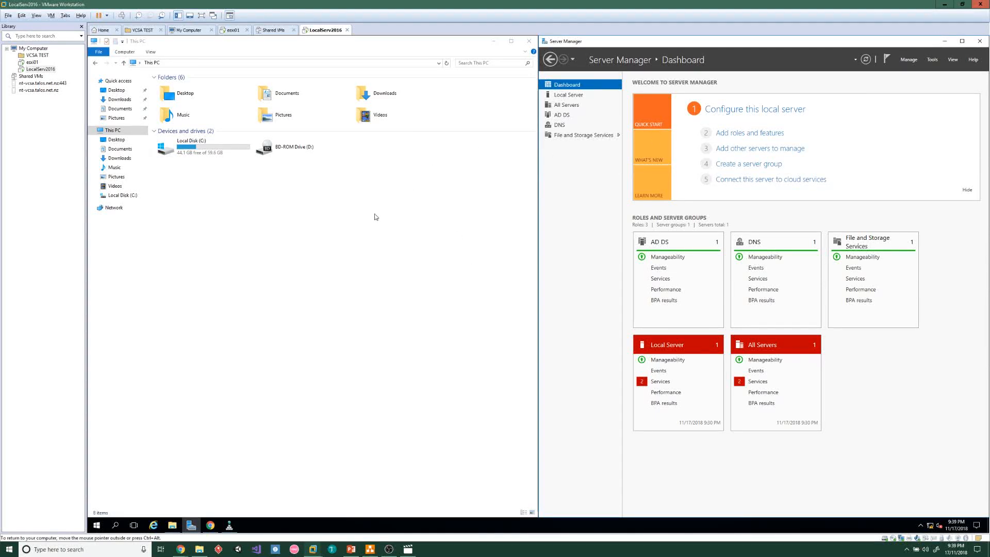
pyautogui.click(255, 195)
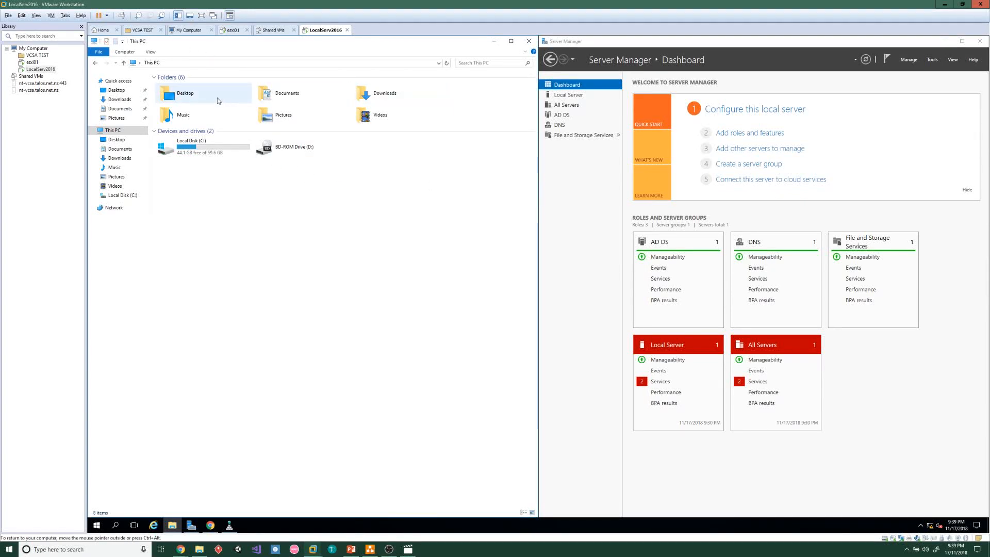
pyautogui.click(51, 15)
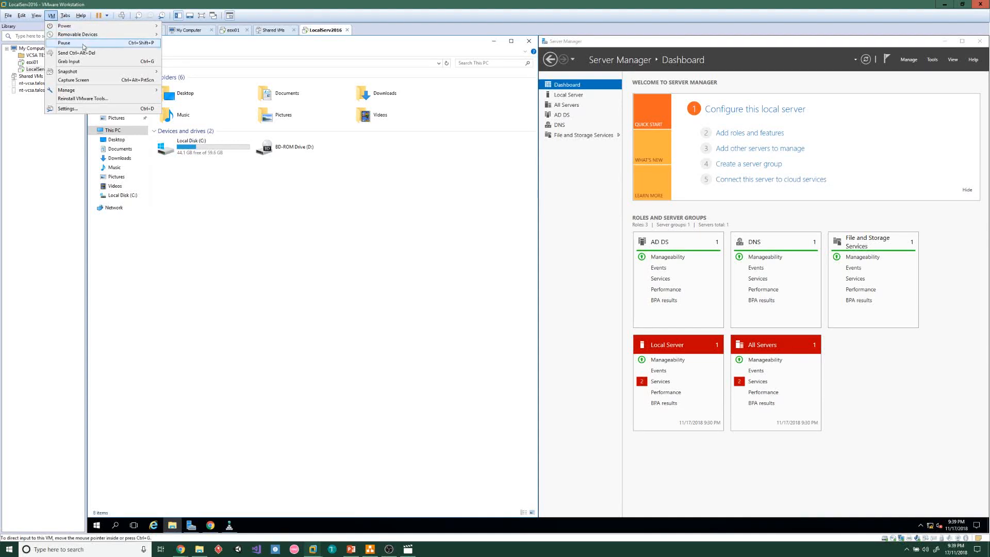
pyautogui.moveTo(92, 36)
pyautogui.moveTo(228, 35)
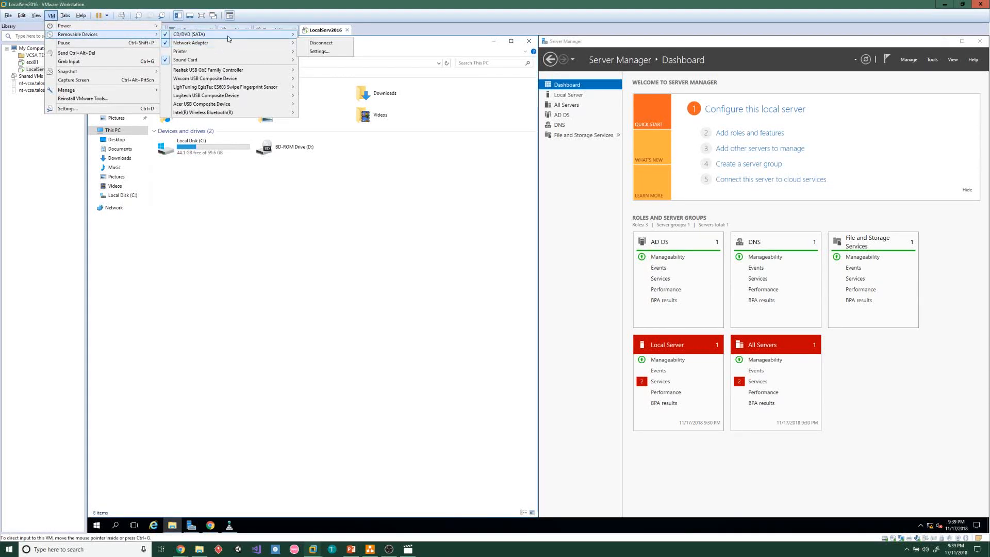
pyautogui.click(325, 44)
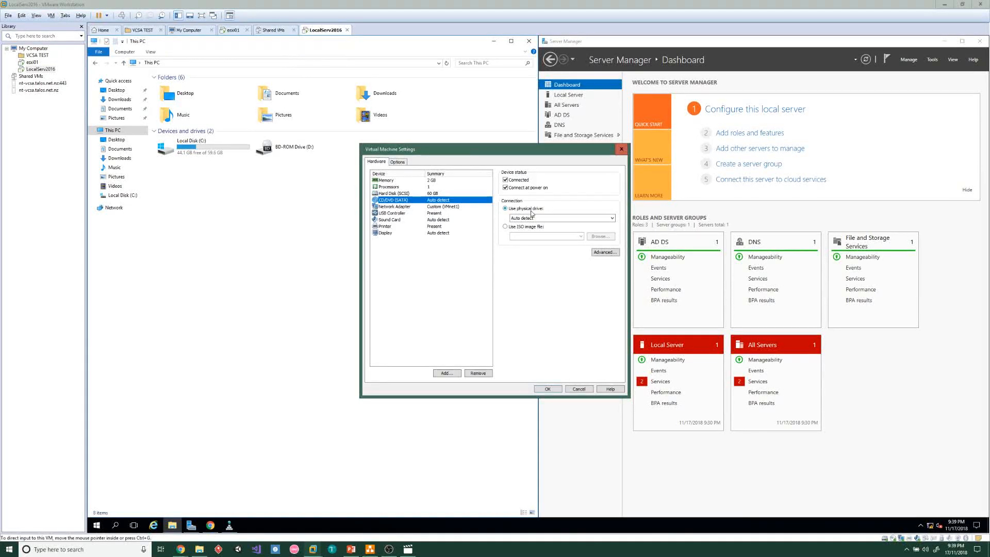
# Mount VMware-VCSA-all-6.5.0-9451637.iso from the ISOs folder on Storage (D:) as the DVD drive
pyautogui.click(517, 228)
pyautogui.click(601, 237)
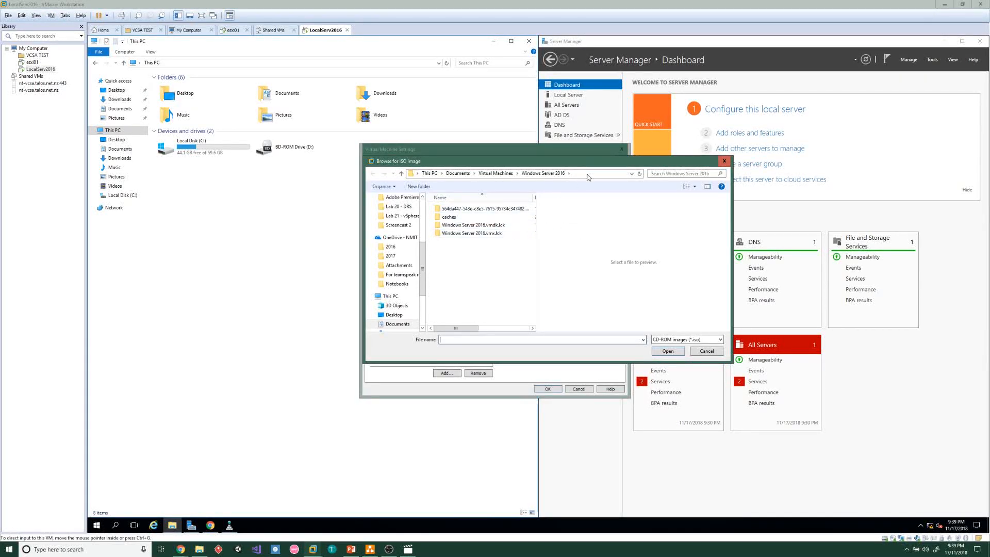
pyautogui.doubleClick(485, 216)
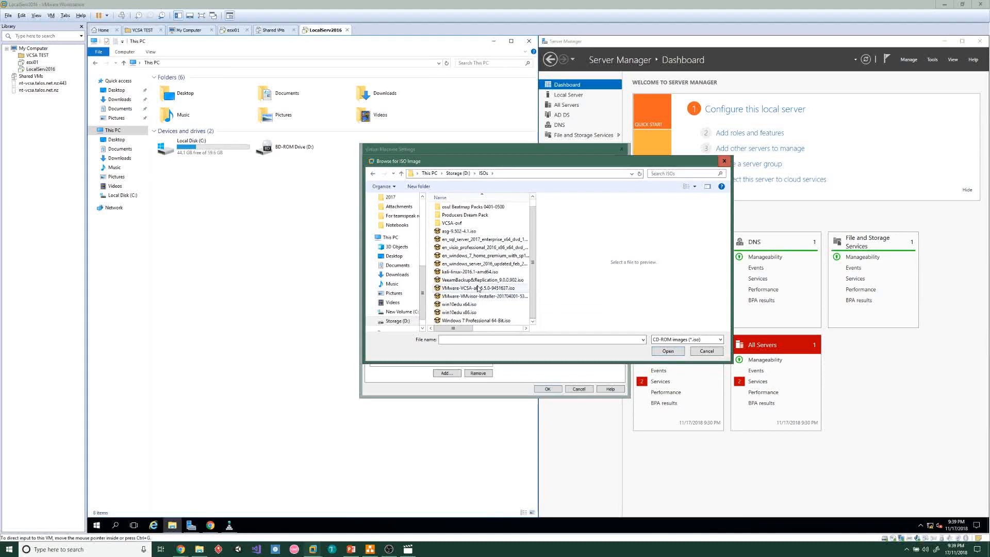
pyautogui.click(511, 289)
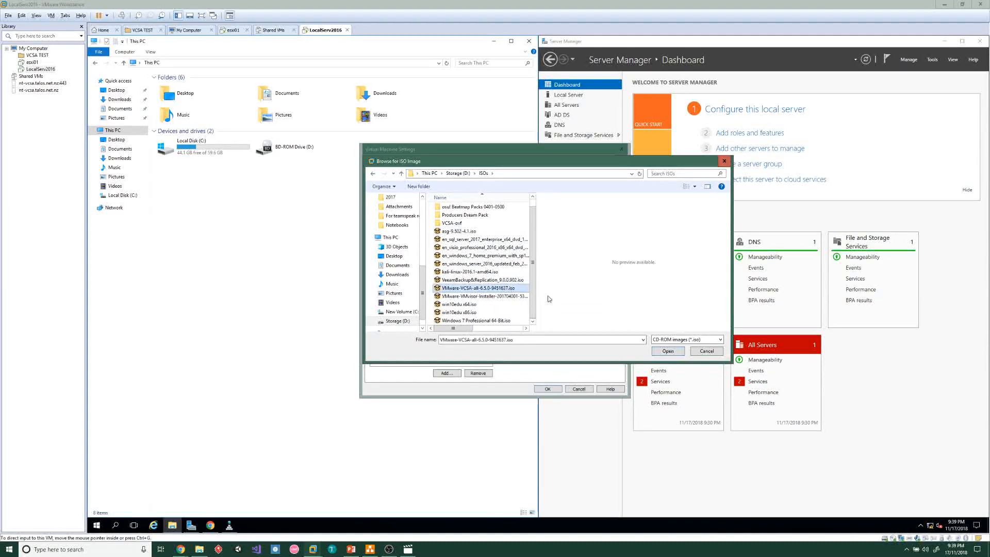
pyautogui.click(669, 355)
pyautogui.click(548, 388)
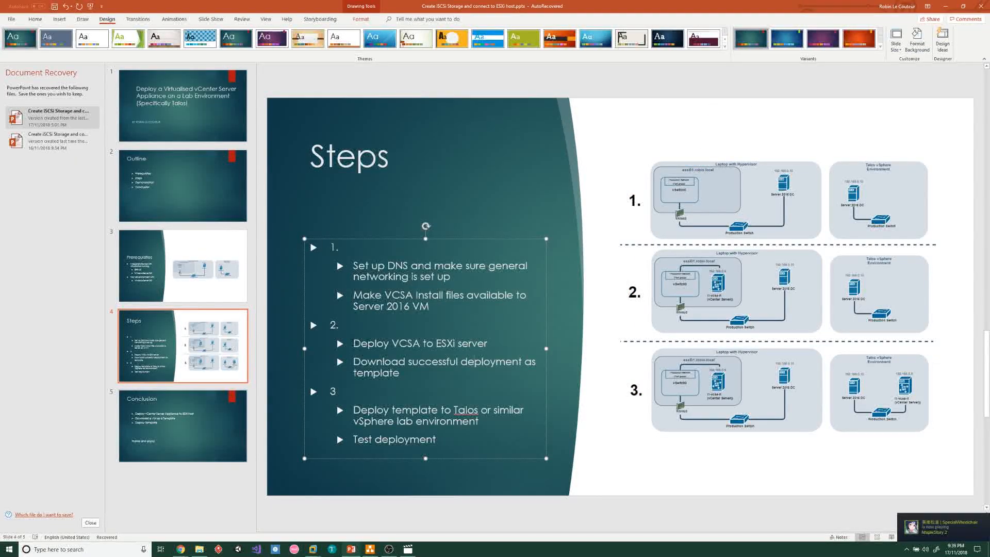
# Highlight the 'Deploy VCSA to ESXi server' step on the slide and switch back to VMware Workstation
pyautogui.moveTo(353, 343); pyautogui.dragTo(491, 344)
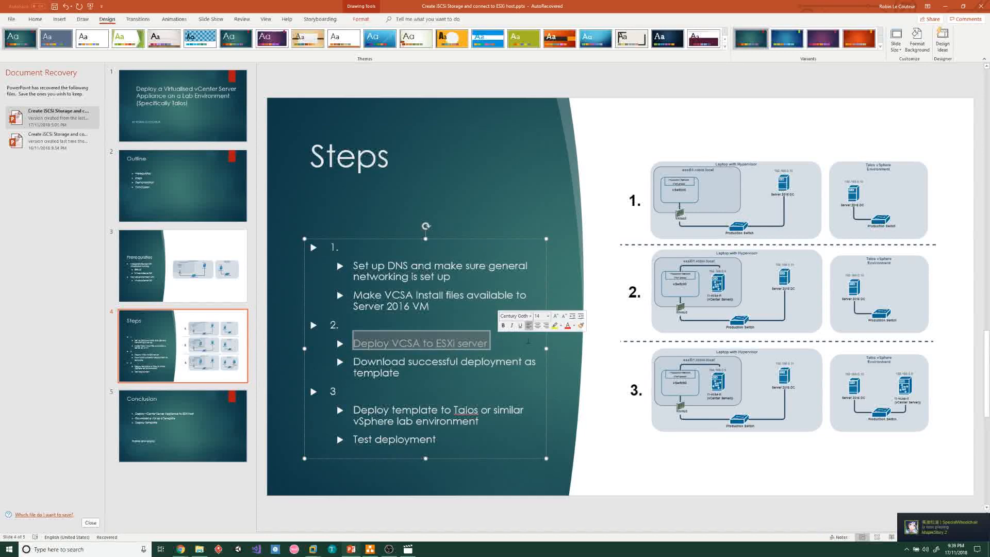
pyautogui.click(483, 310)
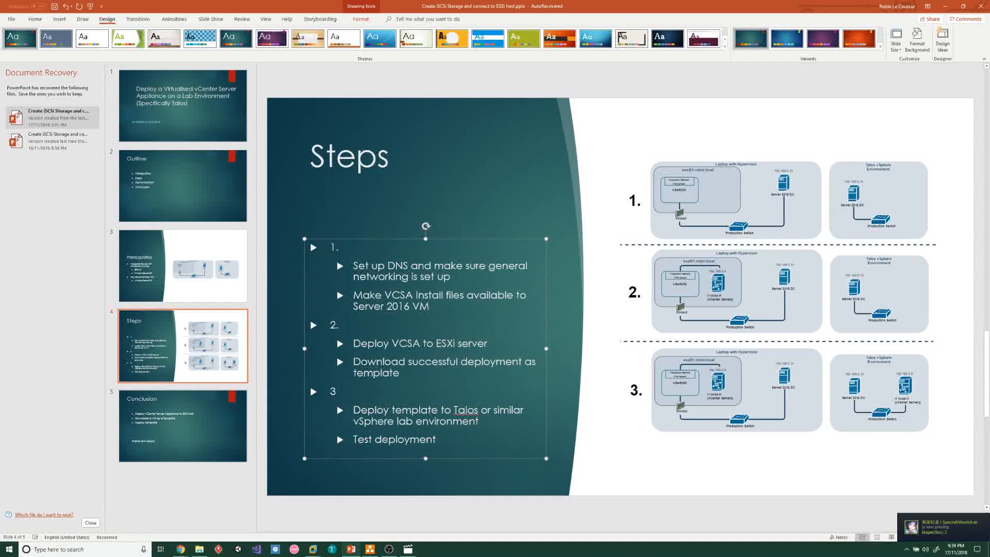
pyautogui.hotkey('alt', 'Tab')
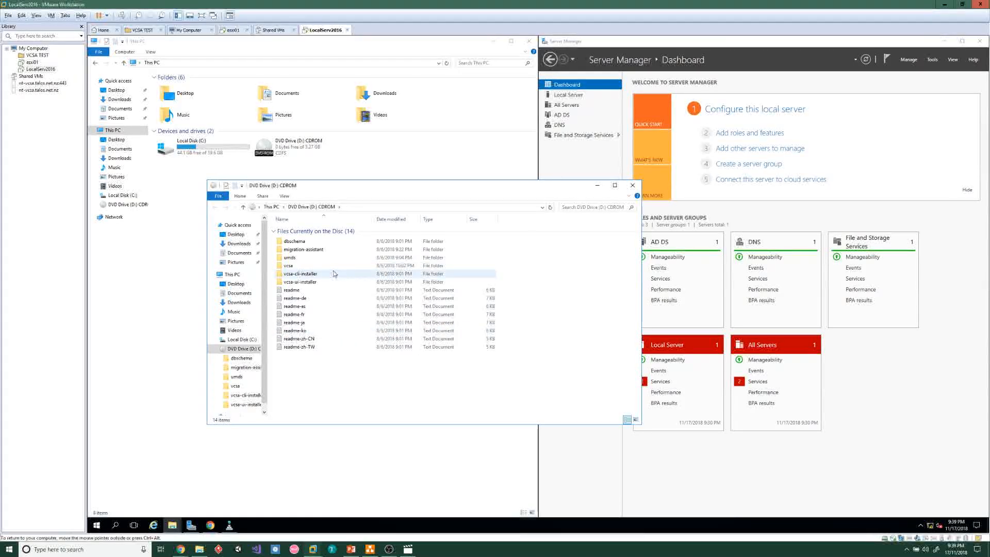
# Run the installer application from the disc's vcsa-ui-installer\win32 folder
pyautogui.doubleClick(328, 284)
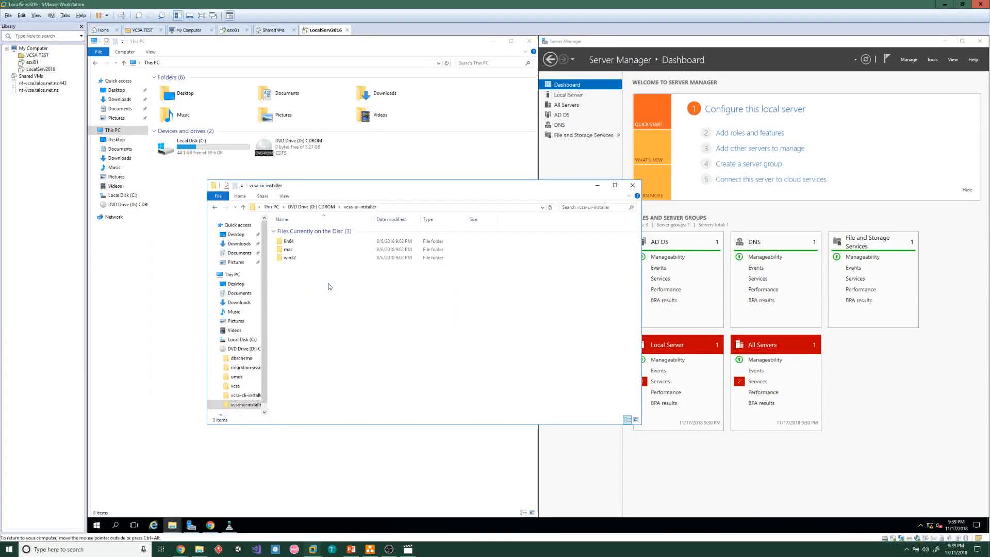
pyautogui.doubleClick(305, 258)
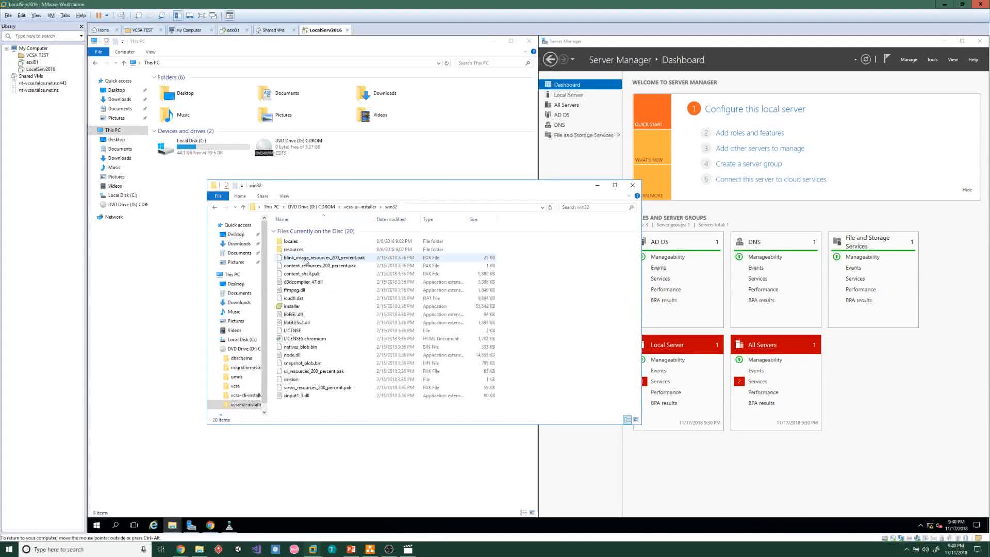
pyautogui.click(315, 305)
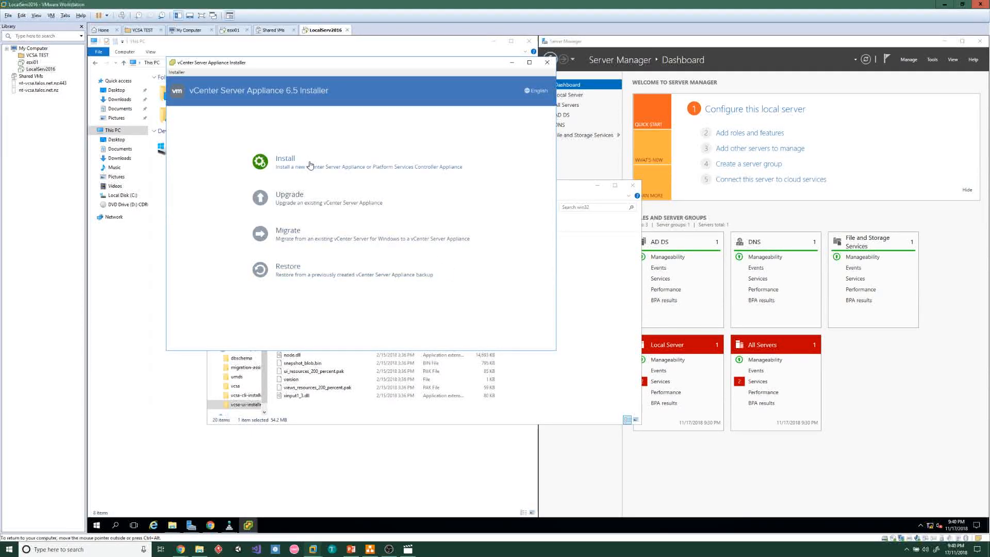
# Start a new install, accept the license terms, and keep the embedded Platform Services Controller deployment
pyautogui.click(291, 163)
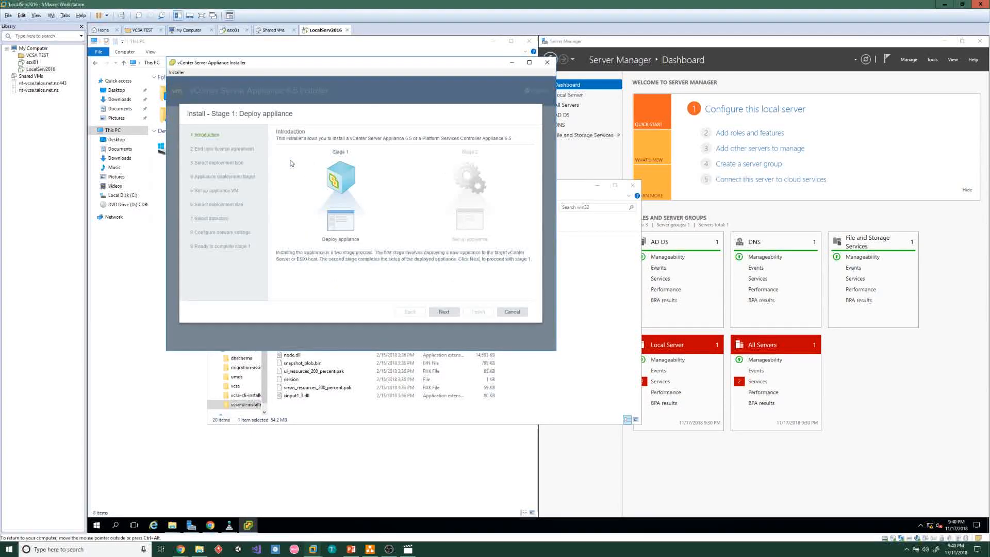
pyautogui.click(444, 312)
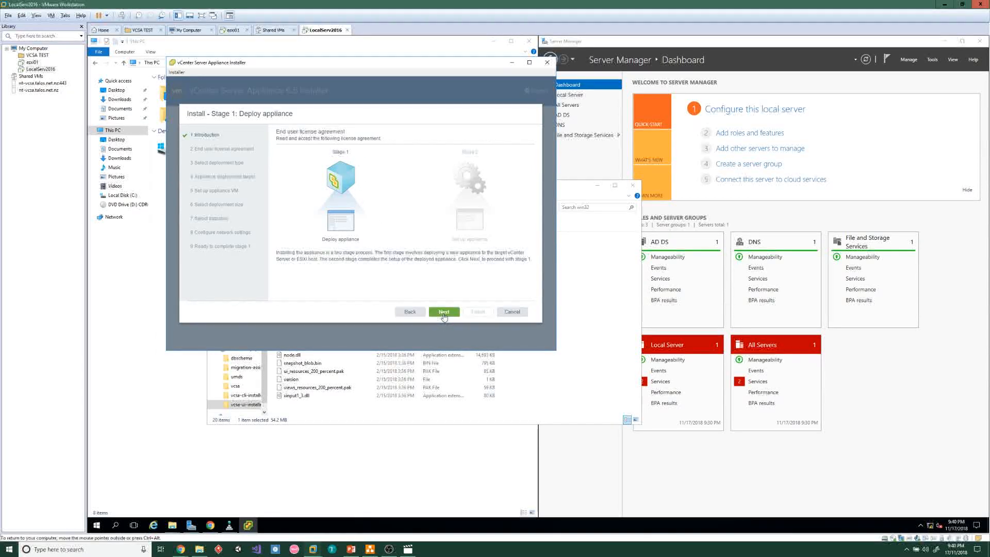
pyautogui.click(279, 272)
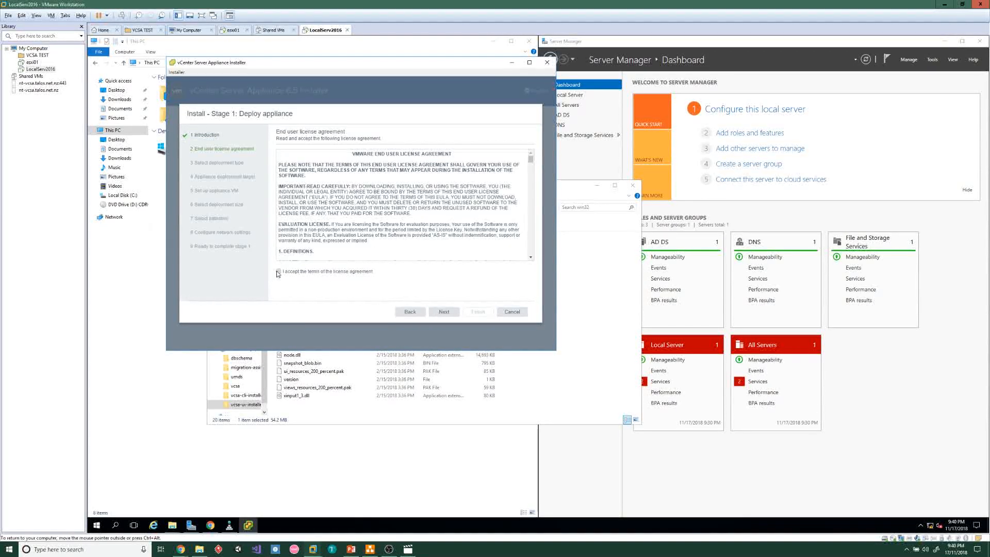
pyautogui.click(443, 312)
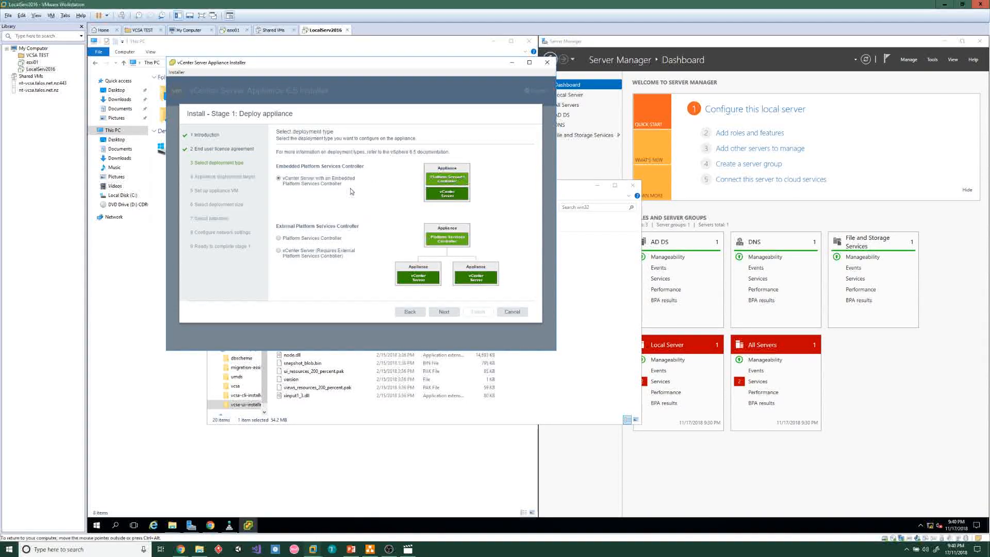
pyautogui.click(445, 312)
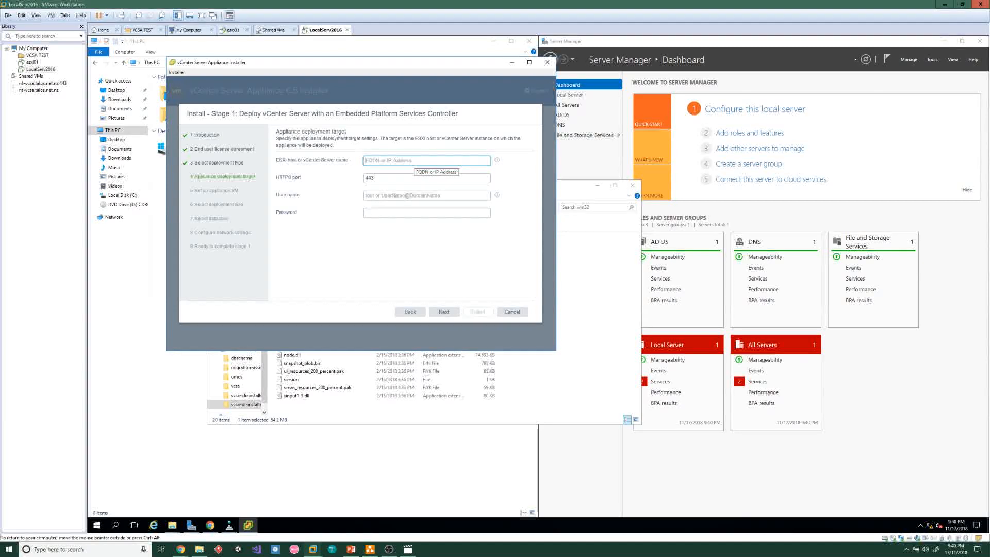
# Connect to ESXi host esxi01.robin.local as root and accept its certificate
pyautogui.write('esxi0')
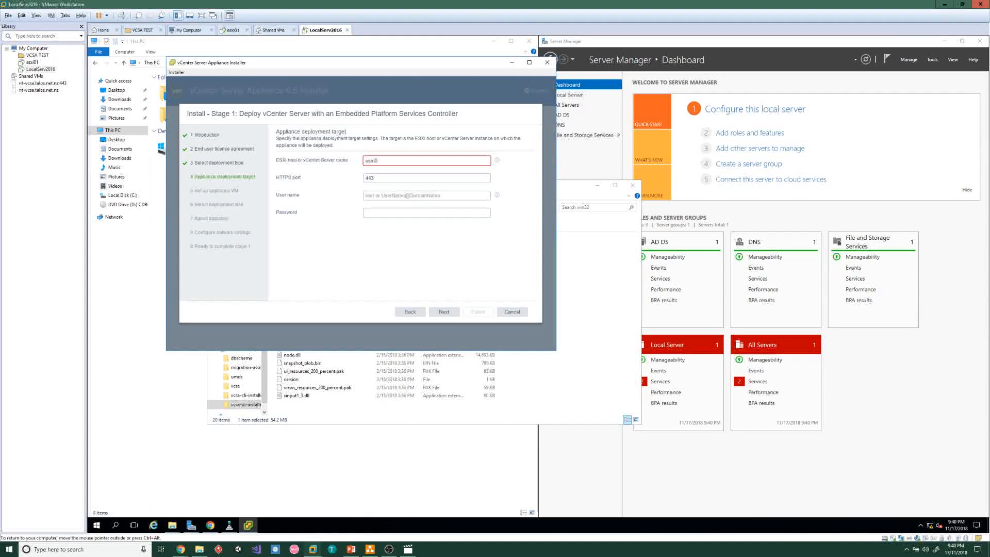
pyautogui.write('1.robin')
pyautogui.write('.local')
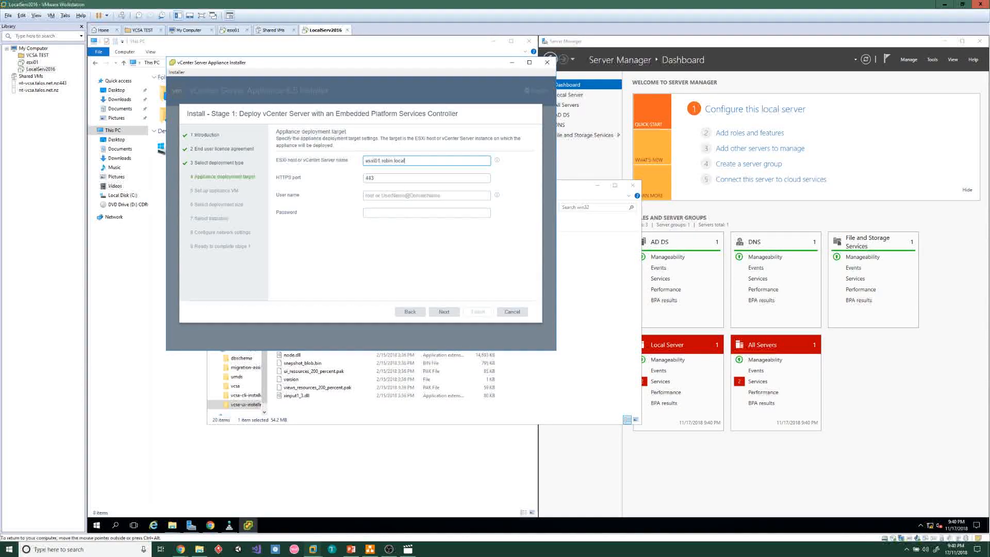
pyautogui.moveTo(413, 161); pyautogui.dragTo(357, 162)
pyautogui.click(407, 161)
pyautogui.click(402, 196)
pyautogui.write('root')
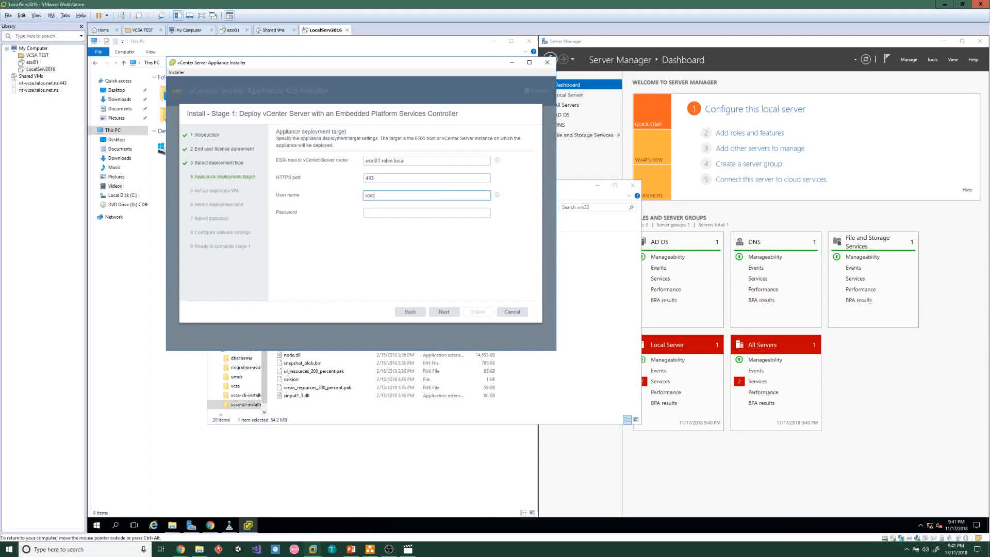
pyautogui.press('Tab')
pyautogui.write('VMware1!')
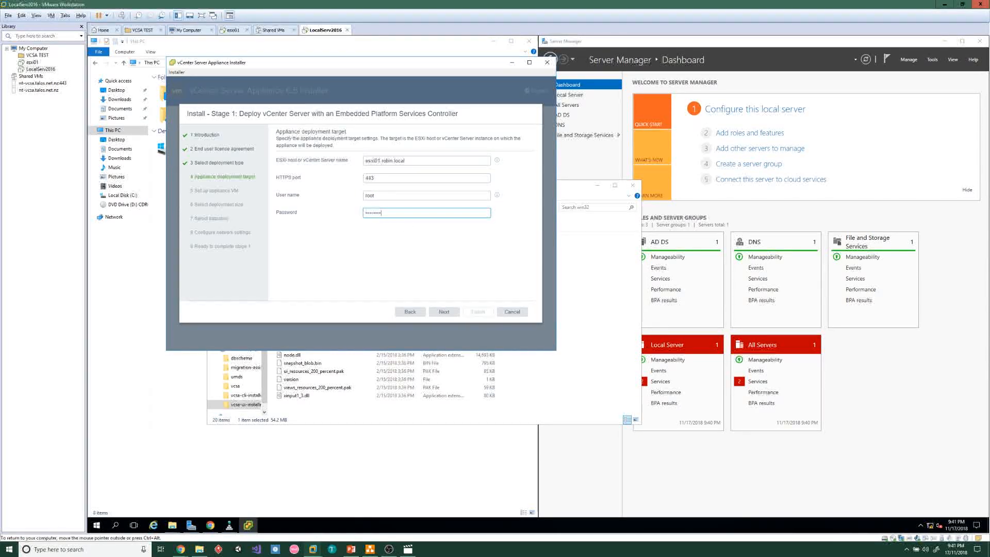
pyautogui.click(443, 319)
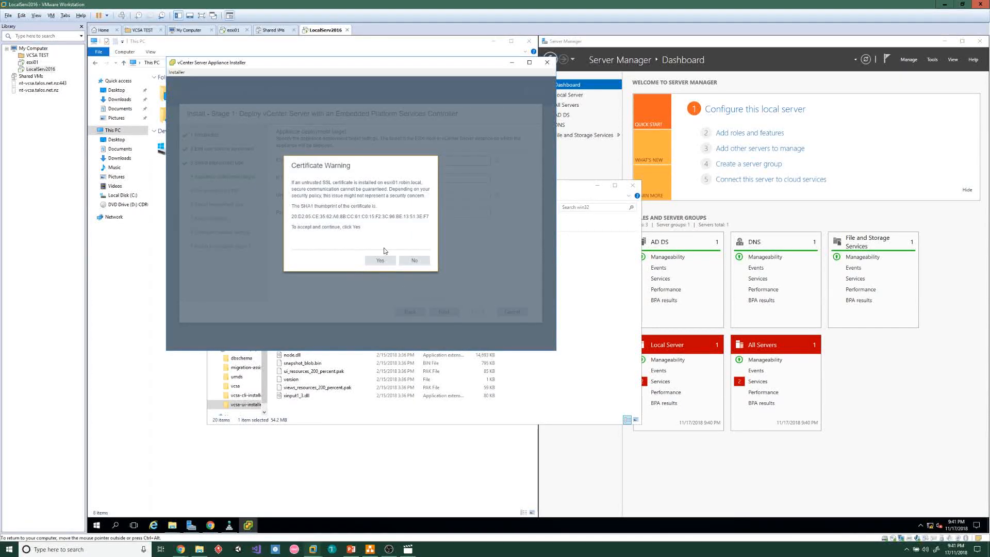
pyautogui.click(380, 261)
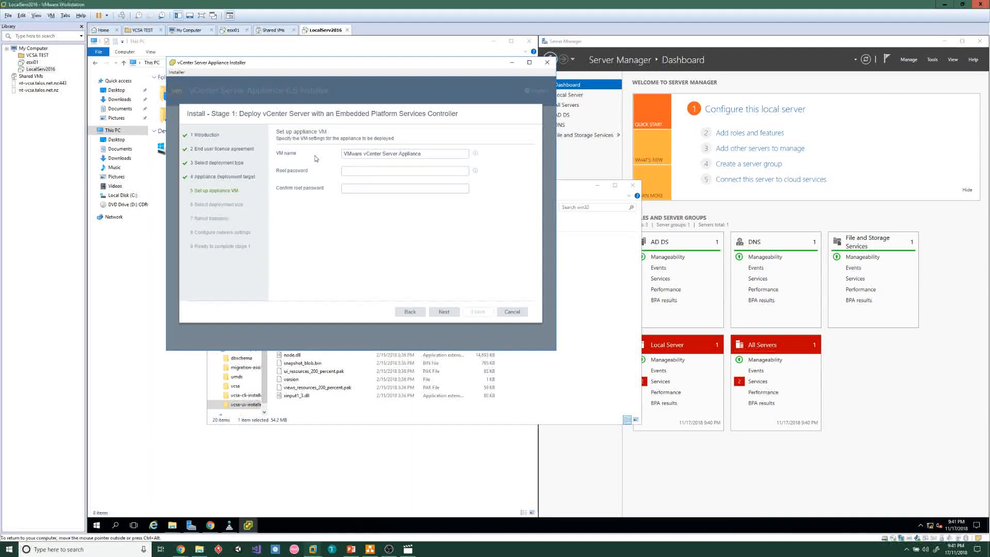
# Name the appliance VM l1-vcsa-rl and set and confirm its root password
pyautogui.click(439, 154)
pyautogui.hotkey('ctrl', 'a')
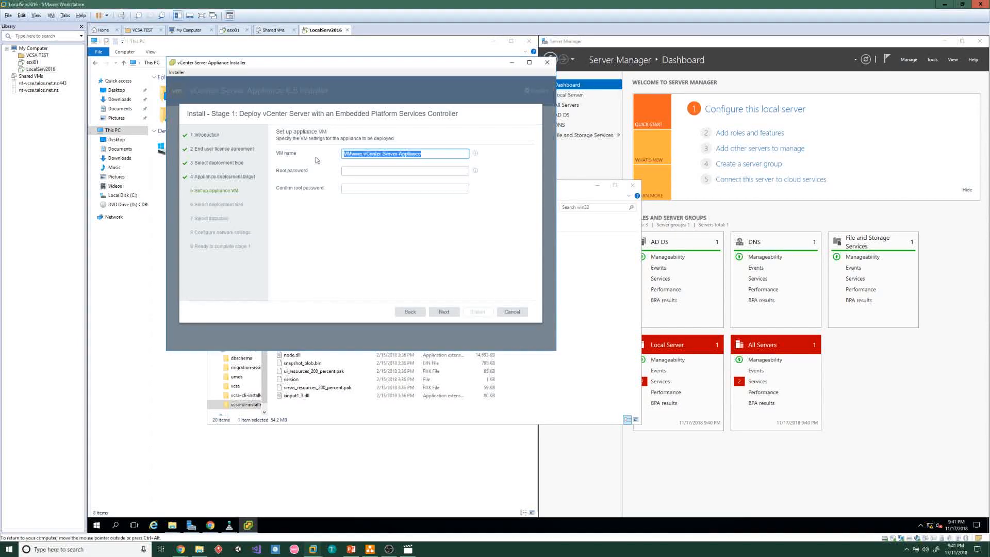
pyautogui.press('BackSpace')
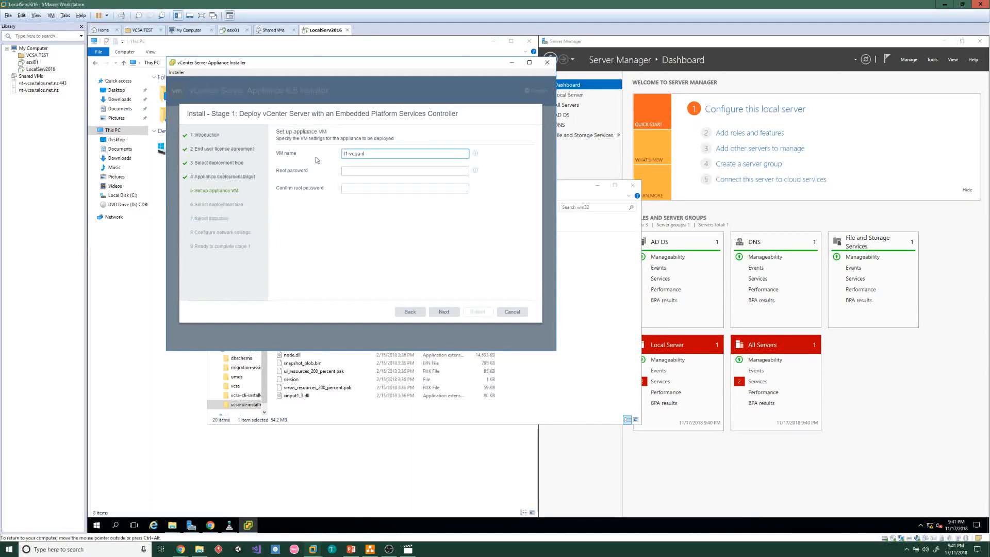
pyautogui.press('Tab')
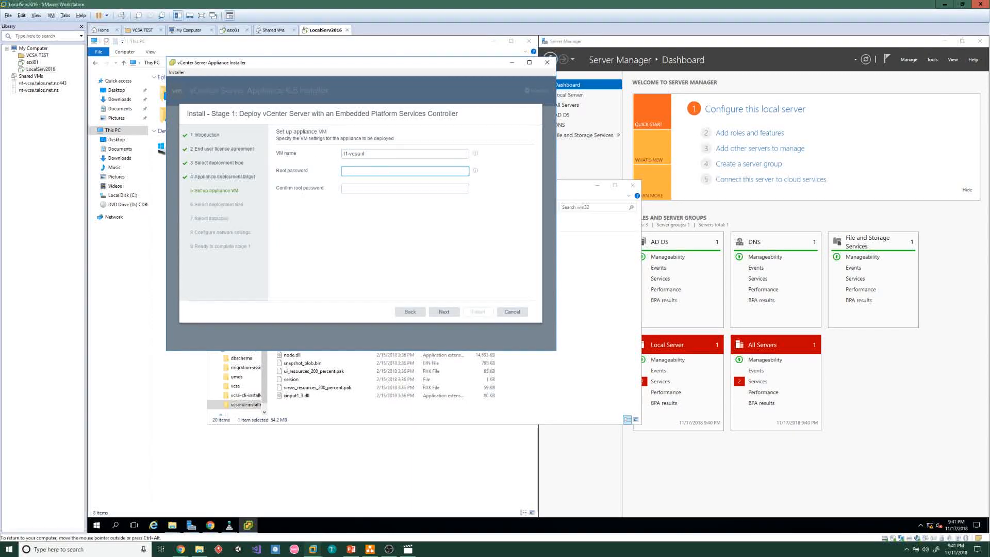
pyautogui.write('********')
pyautogui.press('Tab')
pyautogui.write('********')
pyautogui.click(444, 309)
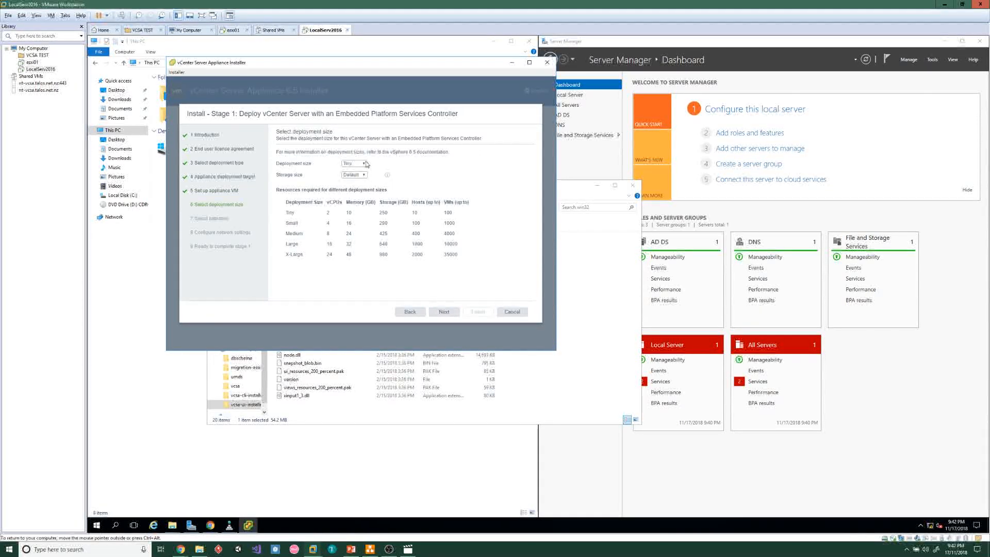
# Keep Tiny deployment size, Default storage size, and datastore1 for the appliance
pyautogui.click(360, 164)
pyautogui.click(360, 170)
pyautogui.click(359, 175)
pyautogui.click(360, 182)
pyautogui.click(443, 312)
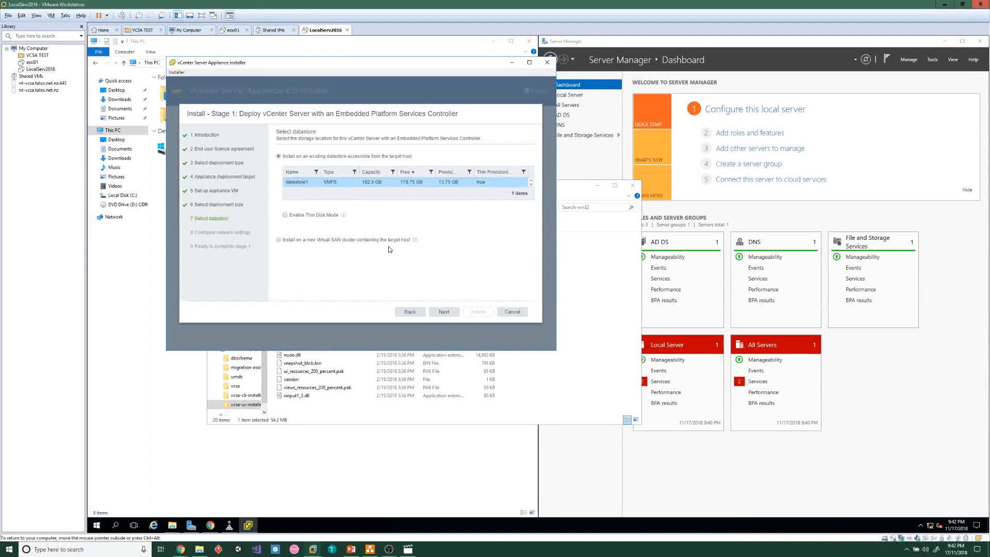
pyautogui.click(444, 311)
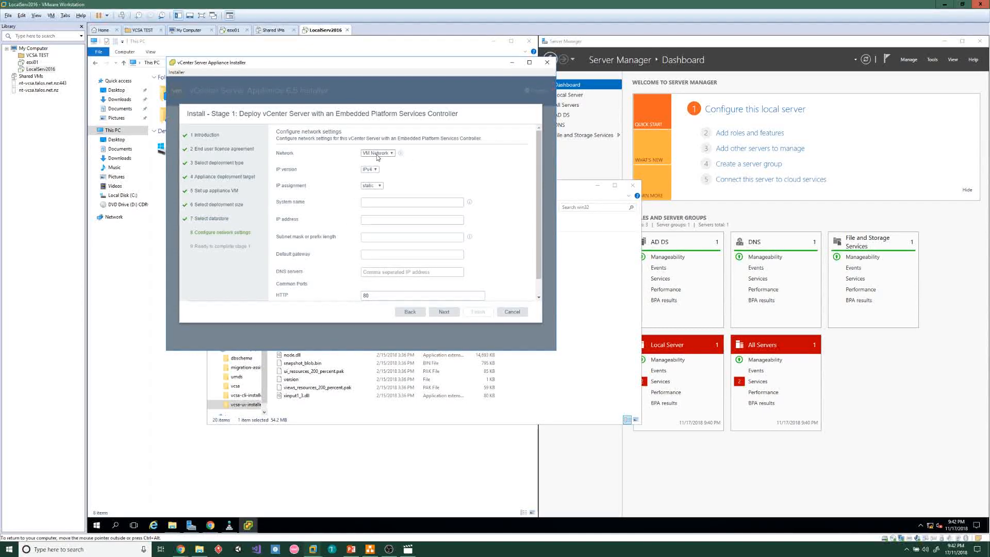
# Put the appliance on VM Network with IPv4 and static IP assignment
pyautogui.click(377, 154)
pyautogui.click(389, 160)
pyautogui.click(370, 169)
pyautogui.click(375, 176)
pyautogui.click(377, 185)
pyautogui.click(369, 192)
# Enter system name l1-vcsa-rl.robin.local, IP 192.168.0.5, mask 255.255.255.0, gateway 192.168.0.1, DNS 192.168.0.10
pyautogui.click(392, 202)
pyautogui.write('l1-vcsa-rl.rob')
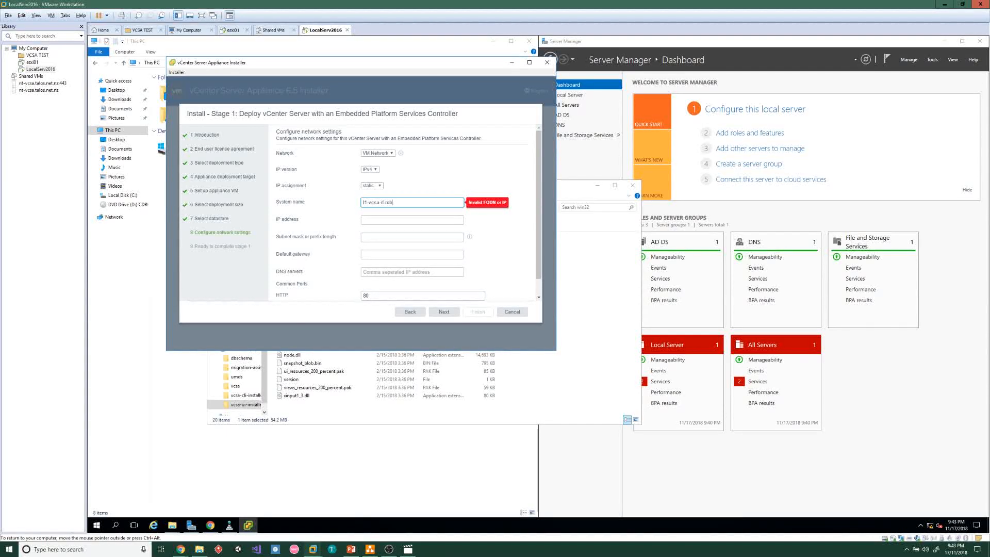
pyautogui.write('in.local')
pyautogui.press('Tab')
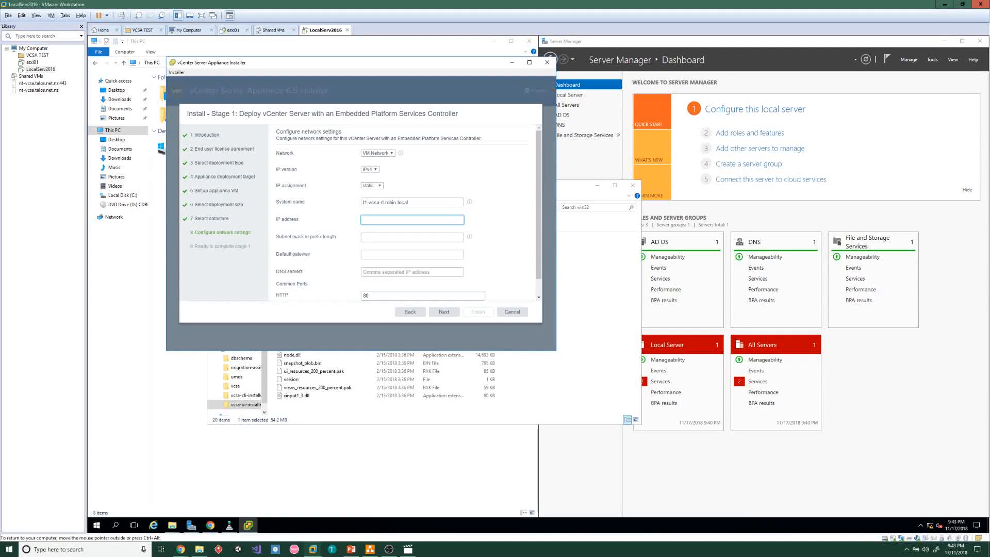
pyautogui.write('192.168.0.5')
pyautogui.click(397, 237)
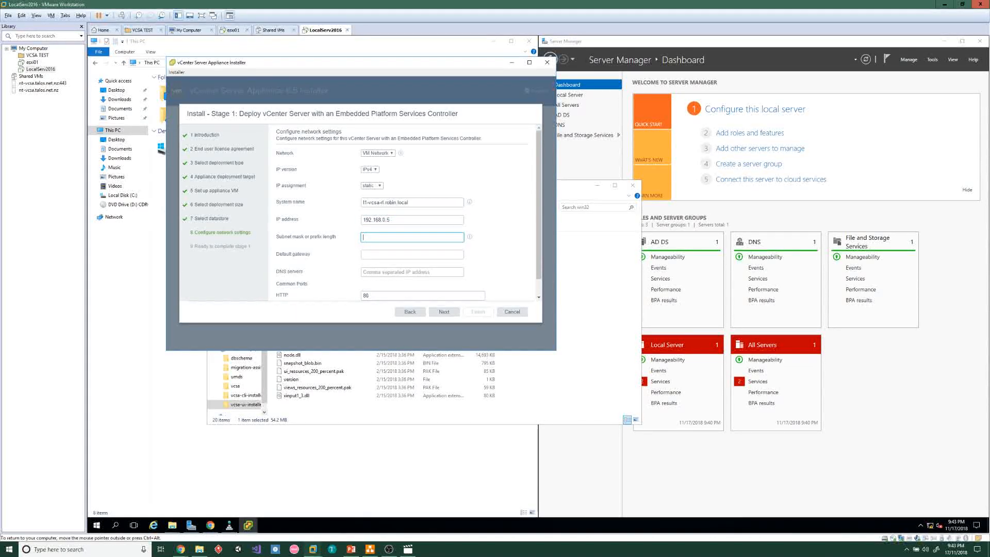
pyautogui.write('255.255.255.0')
pyautogui.press('Tab')
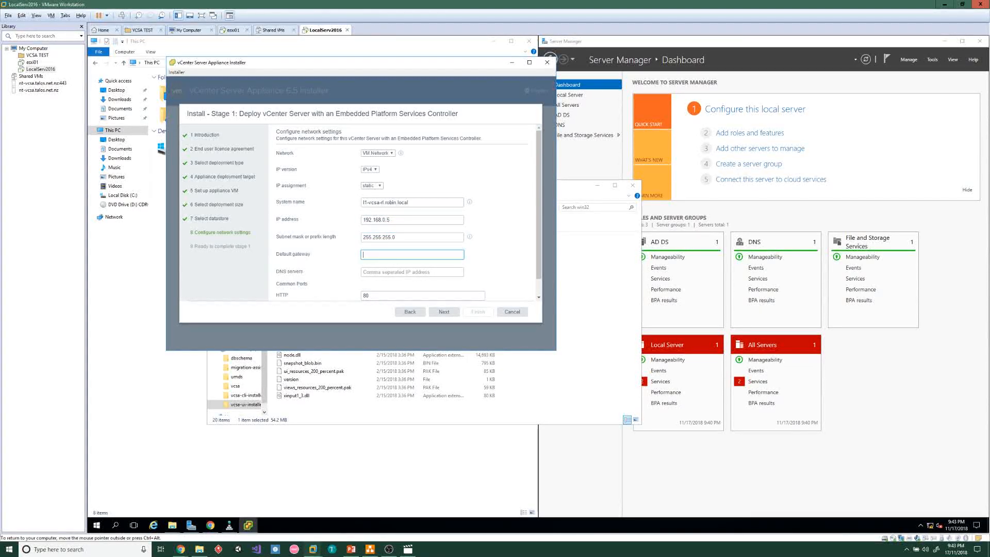
pyautogui.write('192.168.0.1')
pyautogui.press('Tab')
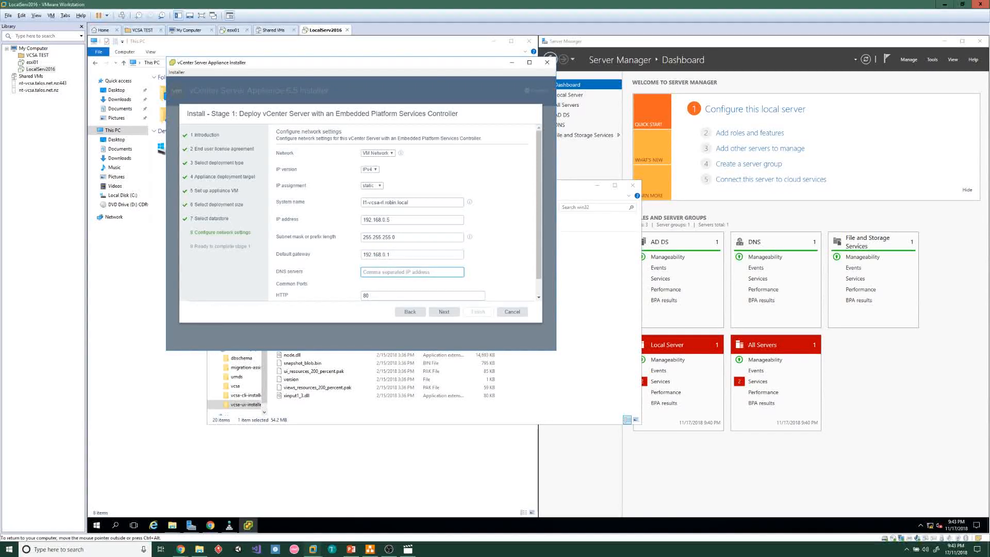
pyautogui.write('192.168.0.10')
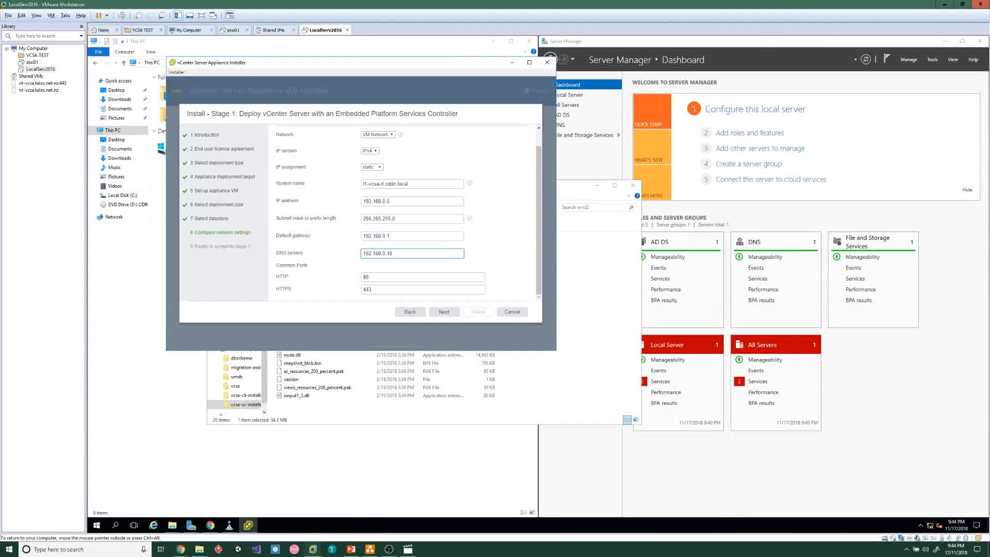
pyautogui.click(444, 312)
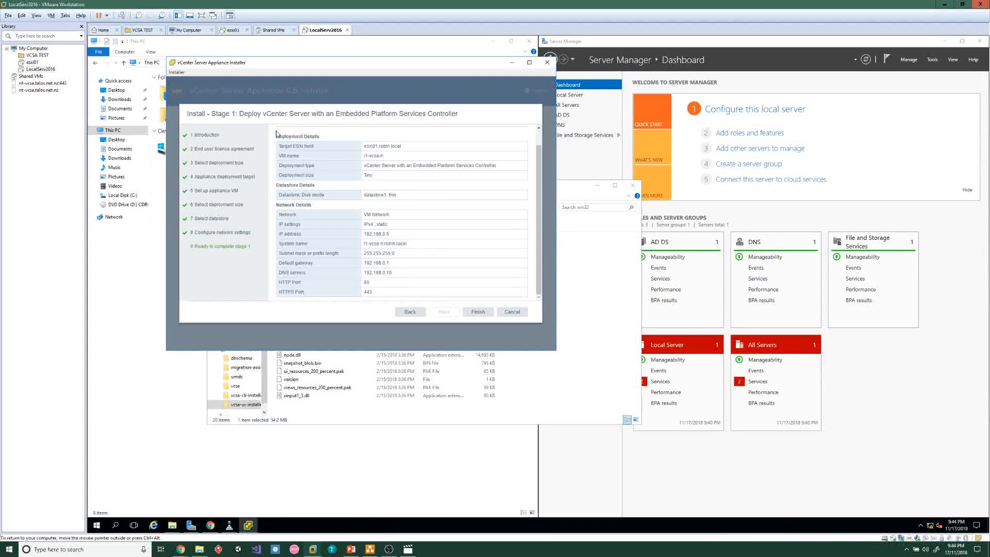
# Run the stage 1 deployment to completion, copy the appliance management address, and continue
pyautogui.moveTo(364, 156); pyautogui.dragTo(384, 156)
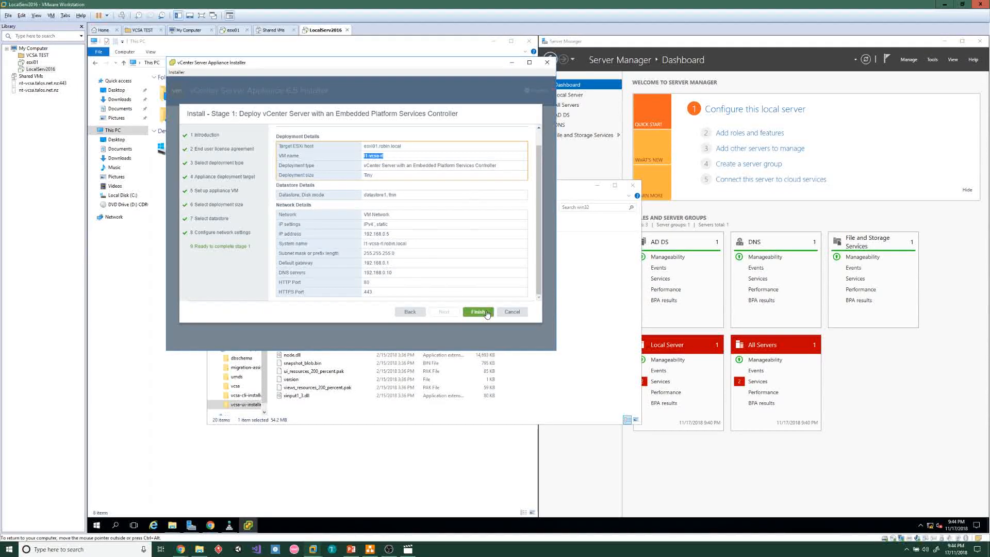
pyautogui.click(479, 312)
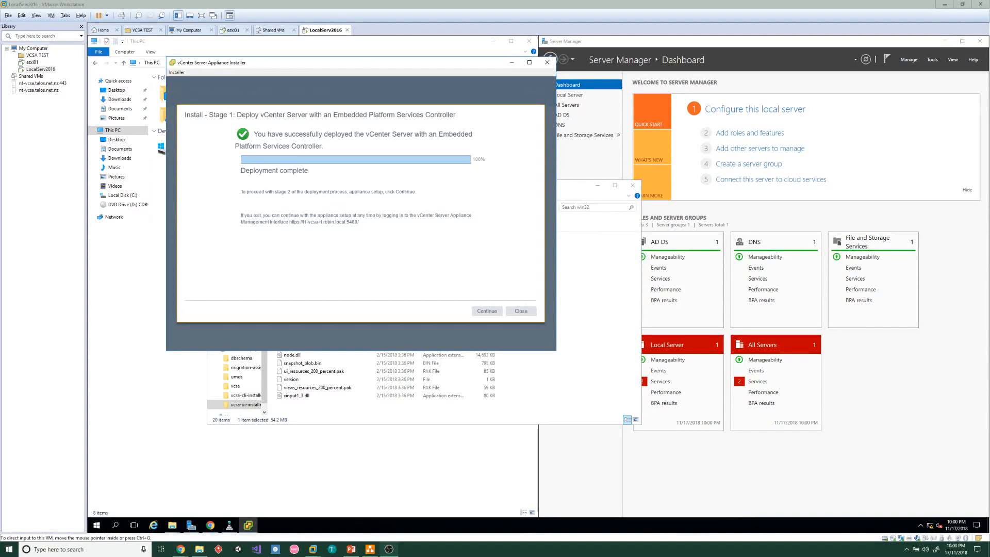
pyautogui.click(489, 310)
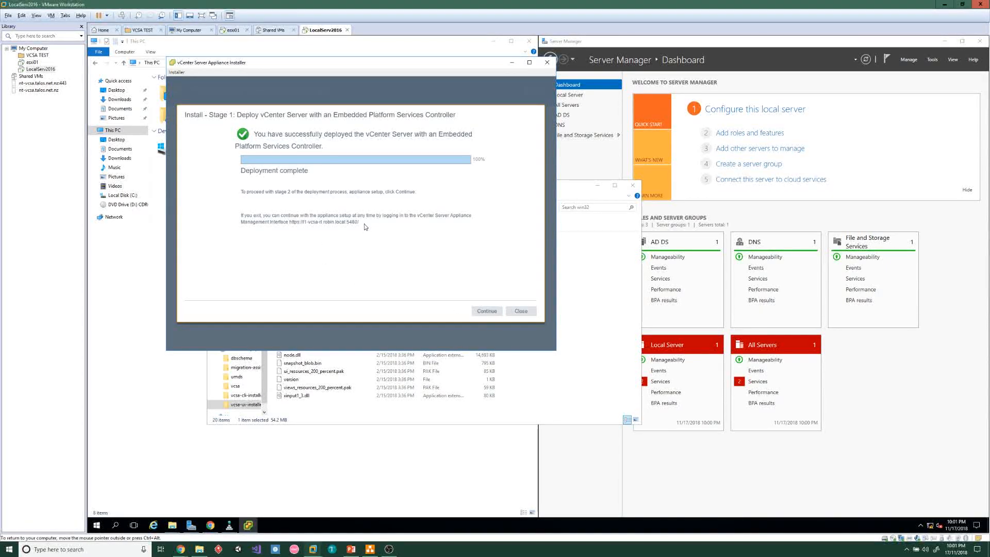
pyautogui.moveTo(360, 223); pyautogui.dragTo(289, 222)
pyautogui.hotkey('ctrl', 'c')
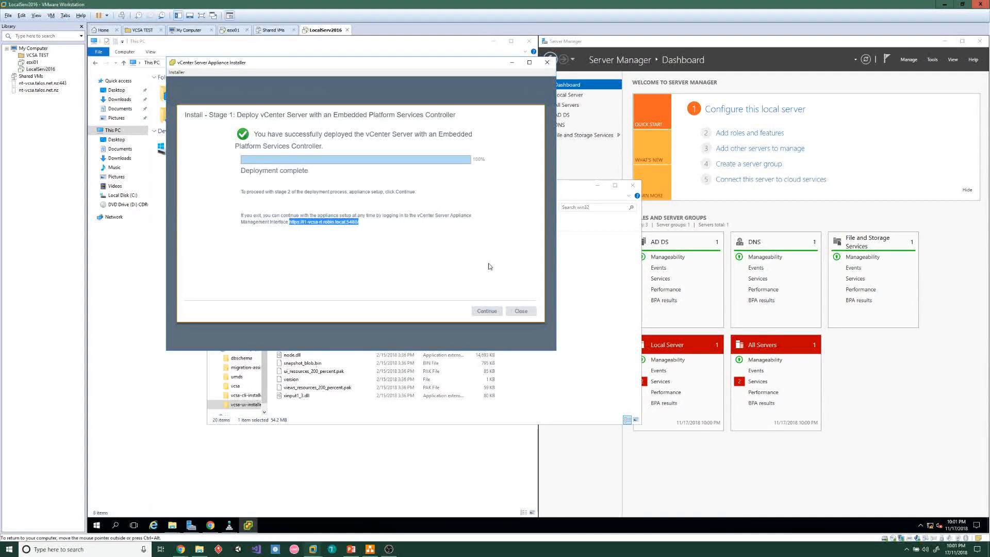
pyautogui.click(494, 314)
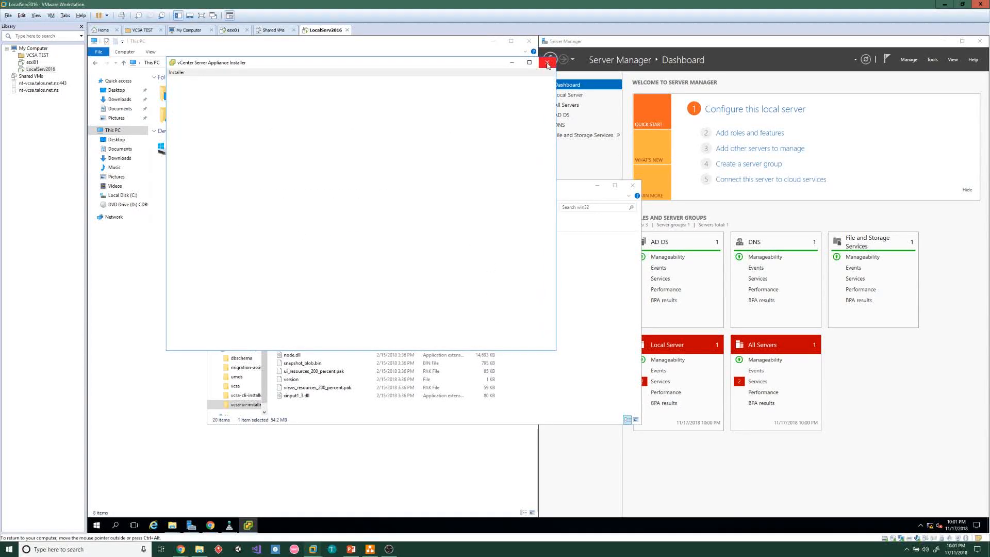
# Open the appliance's :5480 management address in a new Chrome tab, bypassing the certificate warning
pyautogui.click(209, 526)
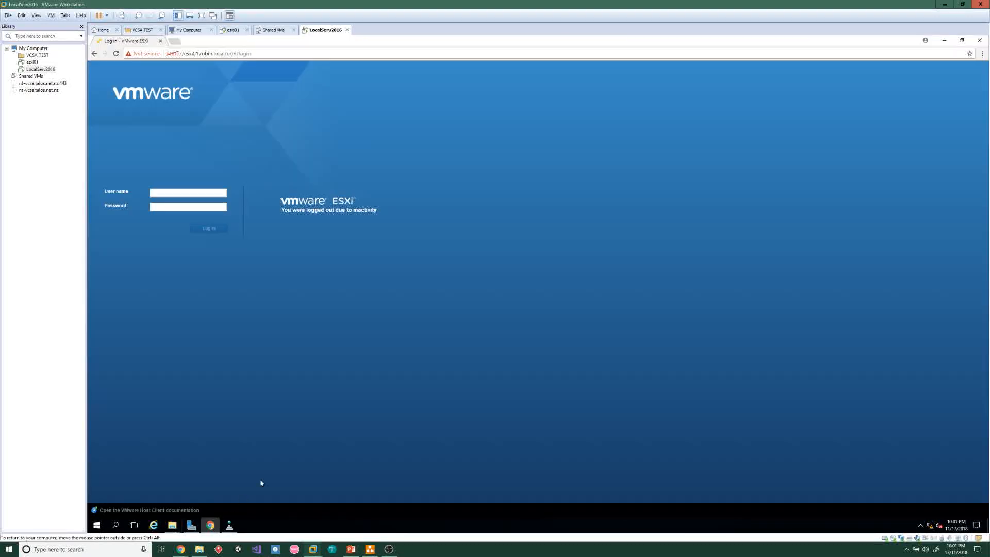
pyautogui.click(175, 41)
pyautogui.hotkey('ctrl', 'v')
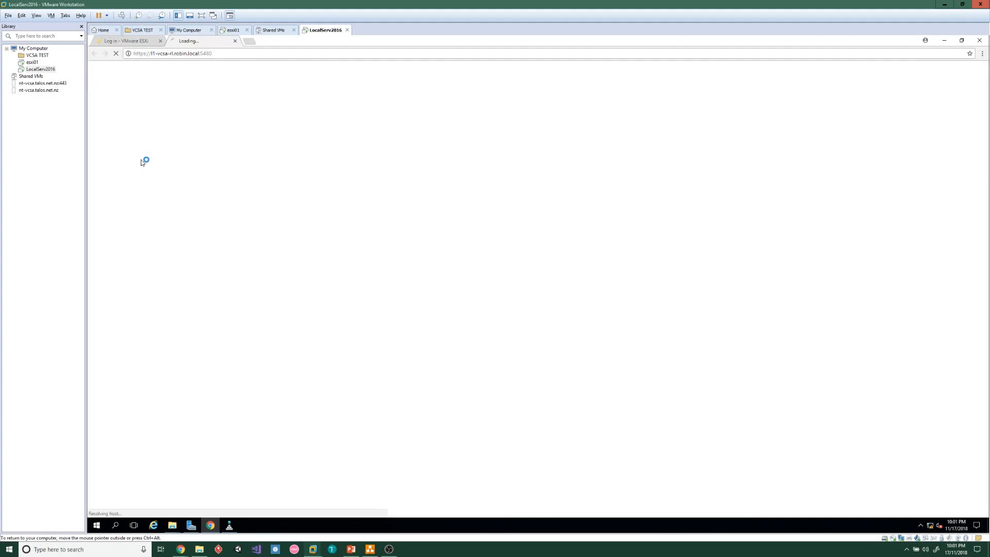
pyautogui.click(423, 222)
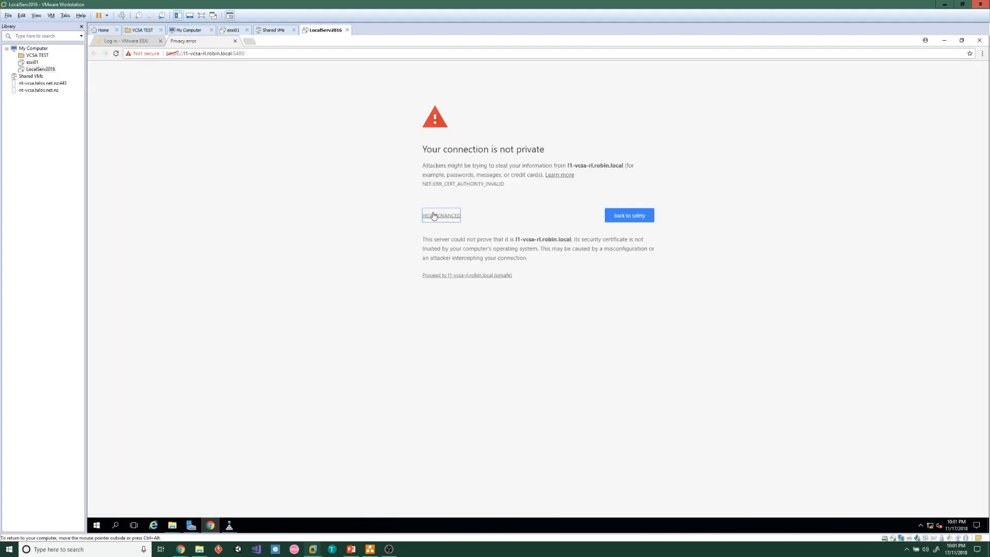
pyautogui.click(455, 277)
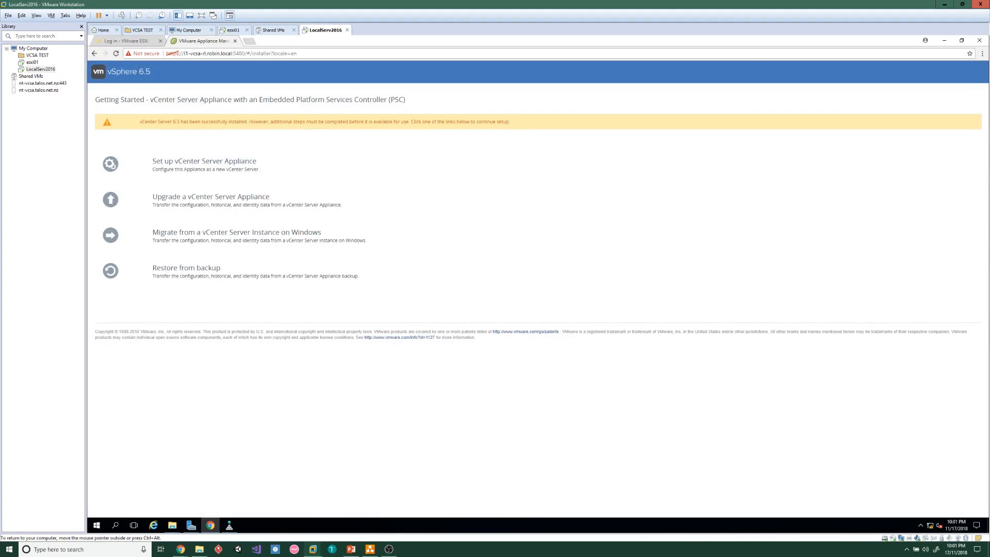
# Choose to set up the vCenter Server Appliance and log in as root with the pasted password
pyautogui.click(231, 168)
pyautogui.click(535, 285)
pyautogui.hotkey('ctrl', 'v')
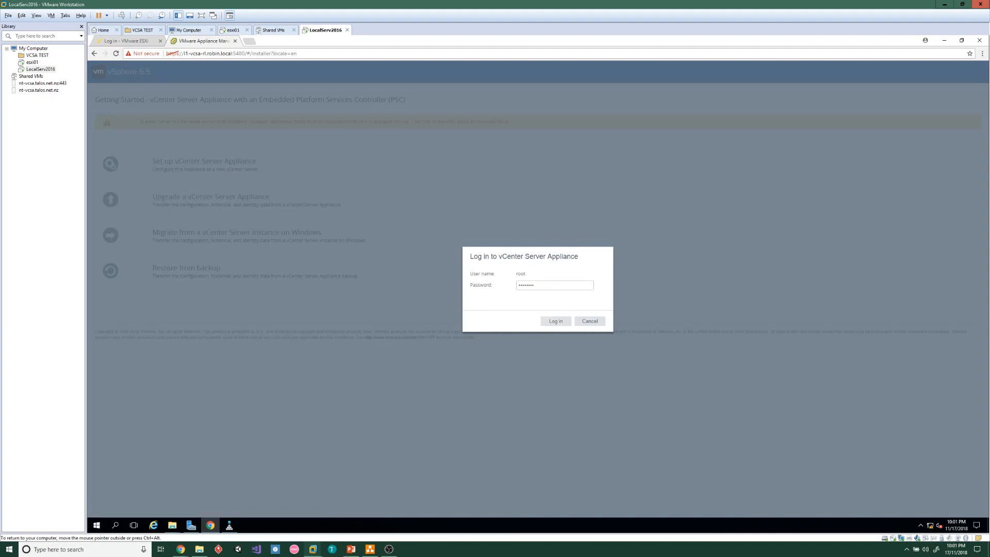
pyautogui.click(555, 321)
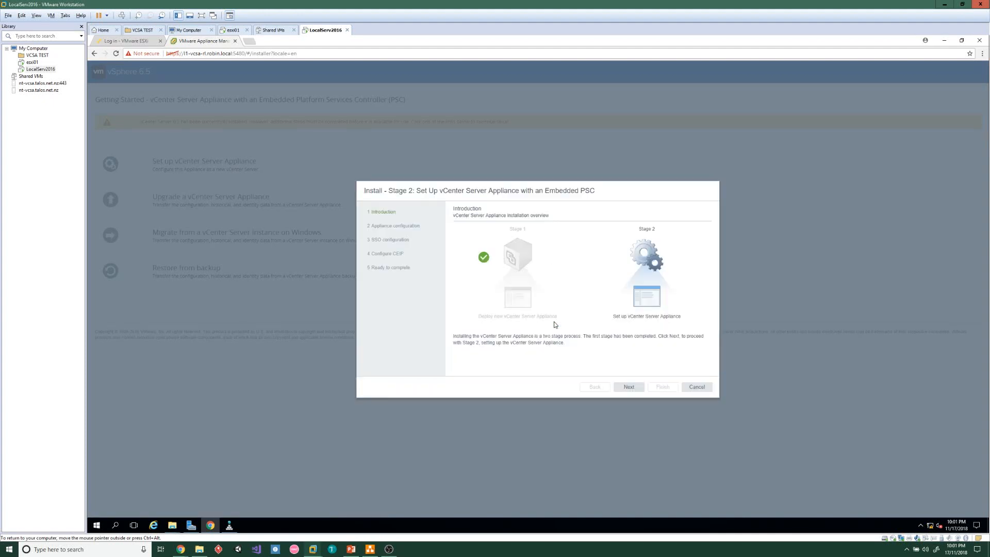
# Set the appliance's time synchronization to sync with the ESXi host
pyautogui.click(628, 389)
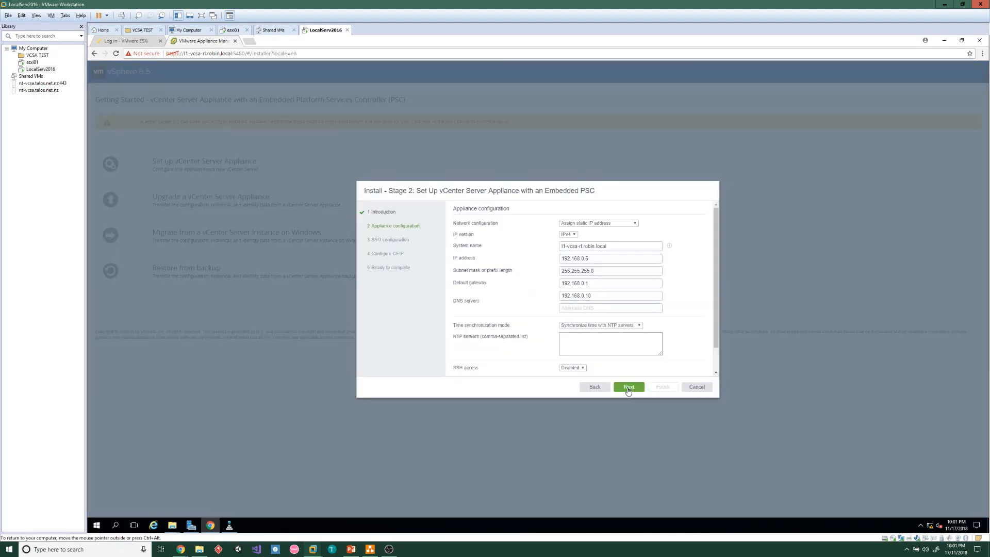
pyautogui.click(610, 326)
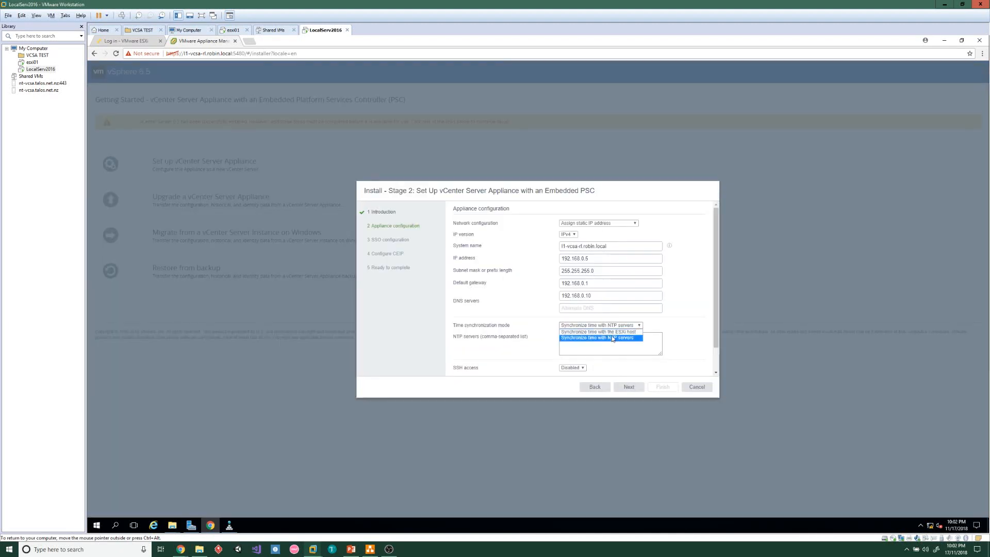
pyautogui.click(612, 333)
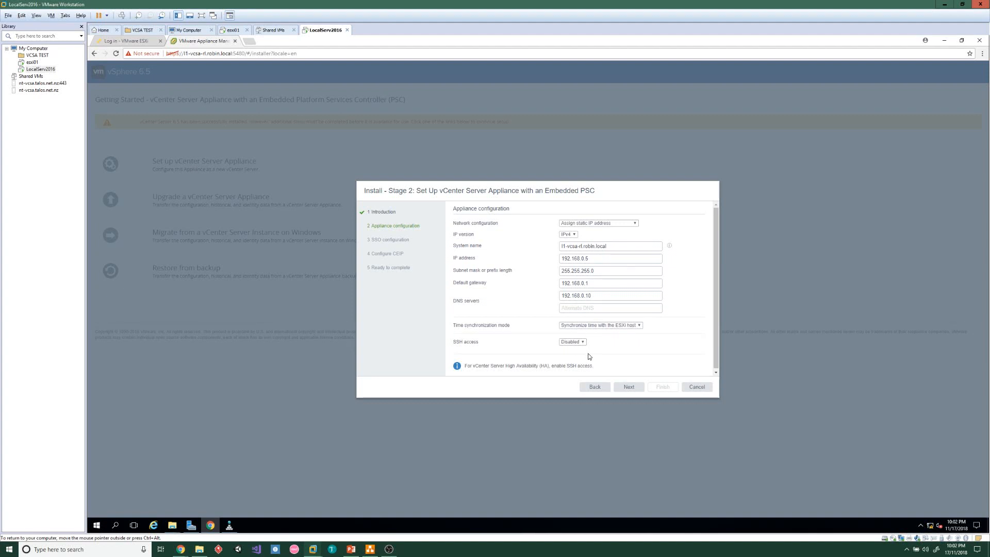
pyautogui.click(638, 387)
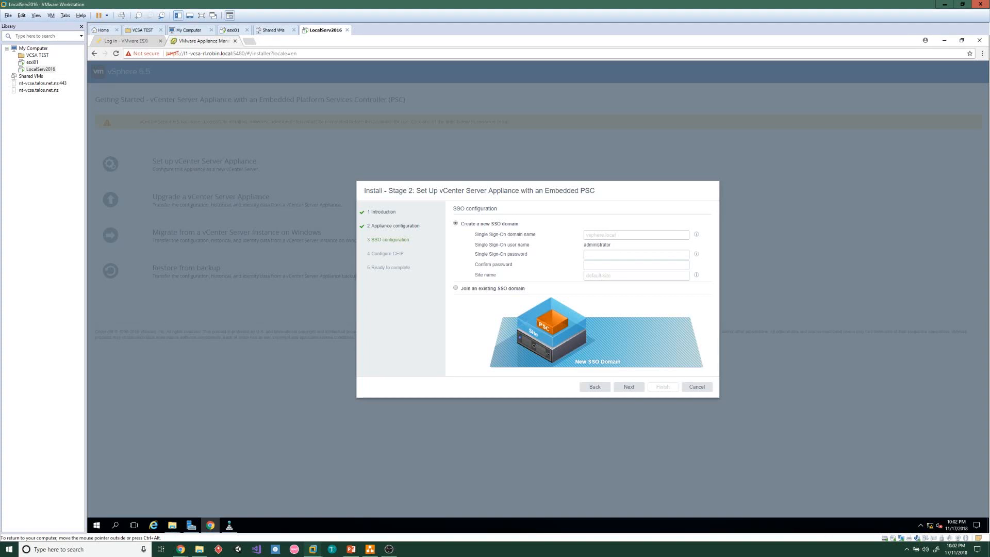
# Enter SSO domain vsphere-rl.local, the SSO password, and site name robin-lab
pyautogui.write('v')
pyautogui.write('sphere-rl.local')
pyautogui.click(621, 254)
pyautogui.press('Tab')
pyautogui.write('robin-lab')
pyautogui.click(640, 388)
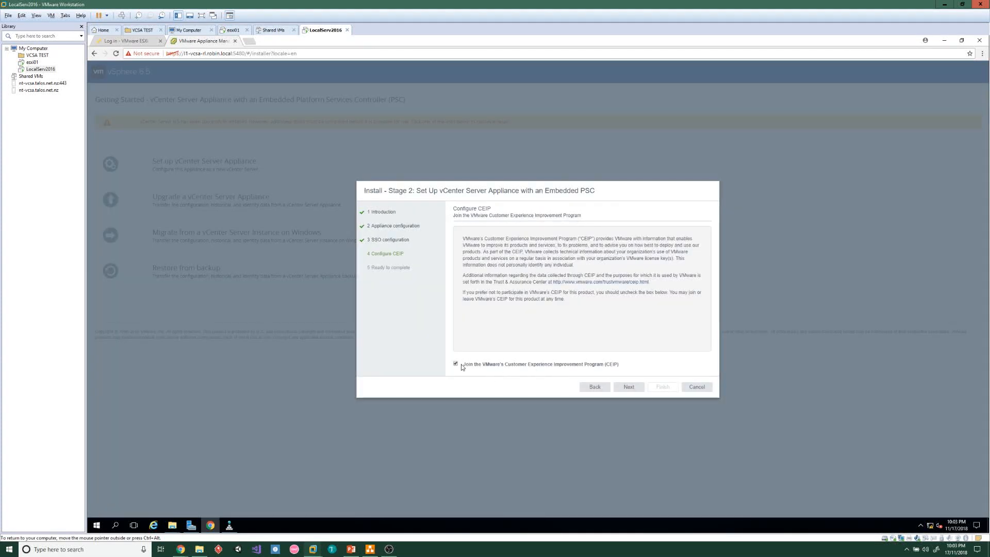
# Opt out of CEIP, then start the stage 2 install and accept the no-pause warning
pyautogui.click(456, 365)
pyautogui.click(629, 387)
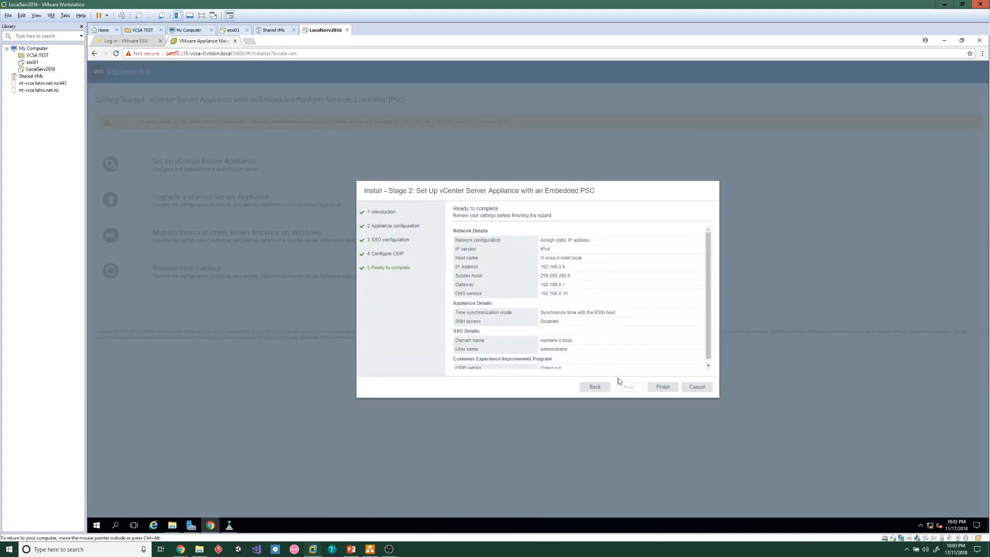
pyautogui.moveTo(622, 360); pyautogui.dragTo(660, 389)
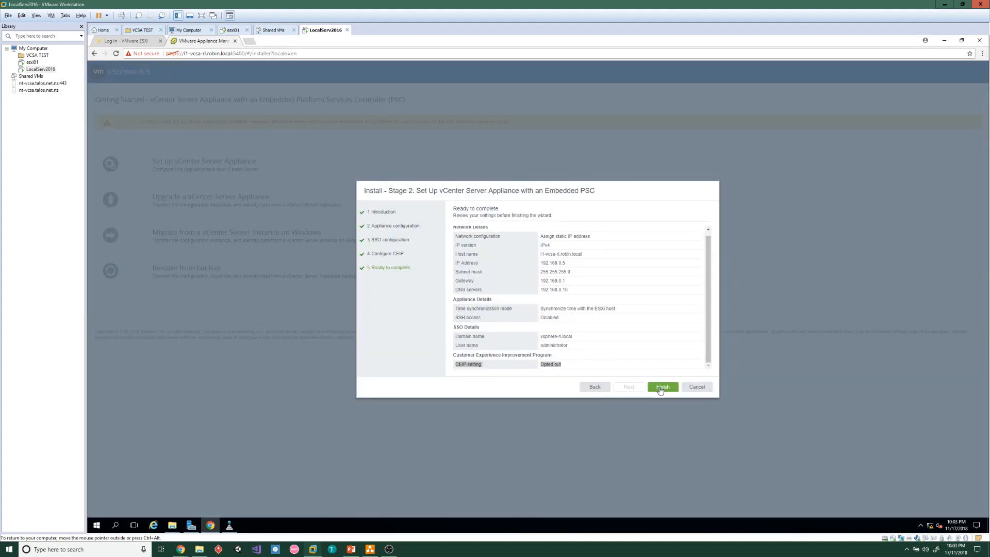
pyautogui.click(662, 387)
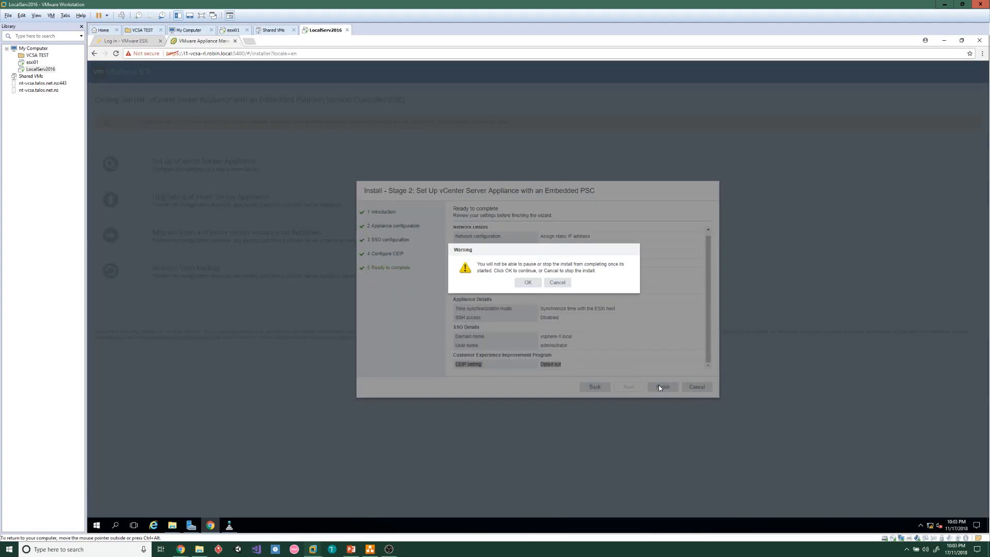
pyautogui.click(527, 284)
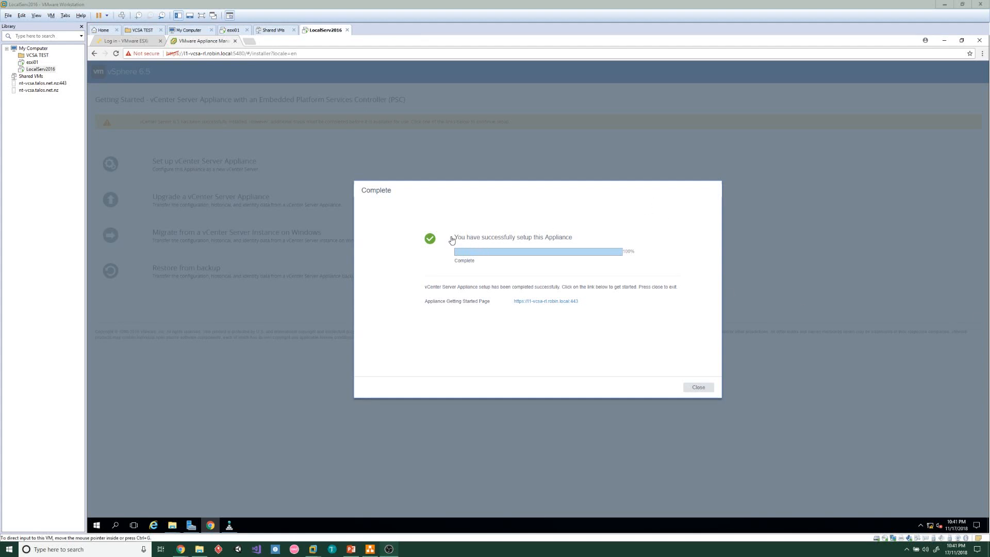
# Open the appliance's Getting Started page and proceed past the certificate warning
pyautogui.click(559, 304)
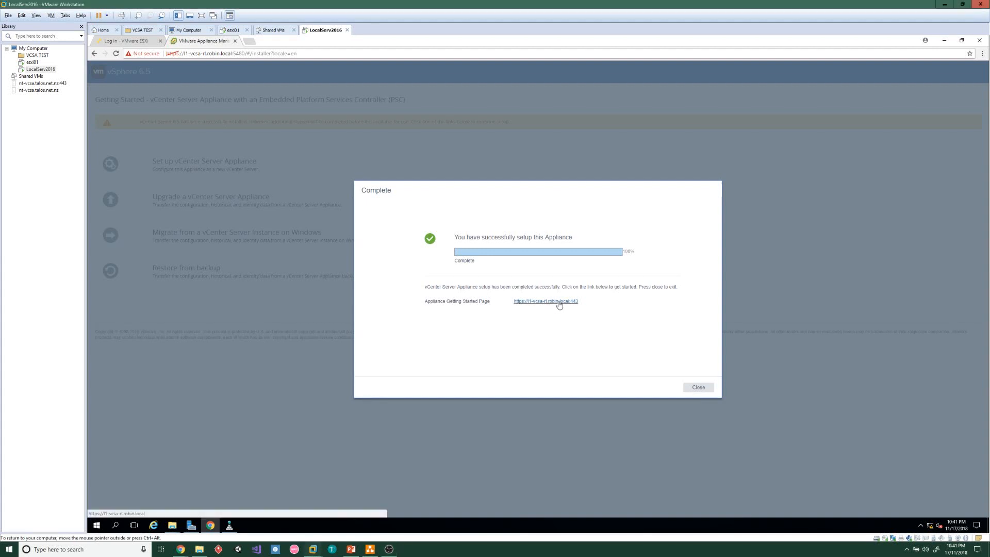
pyautogui.click(559, 304)
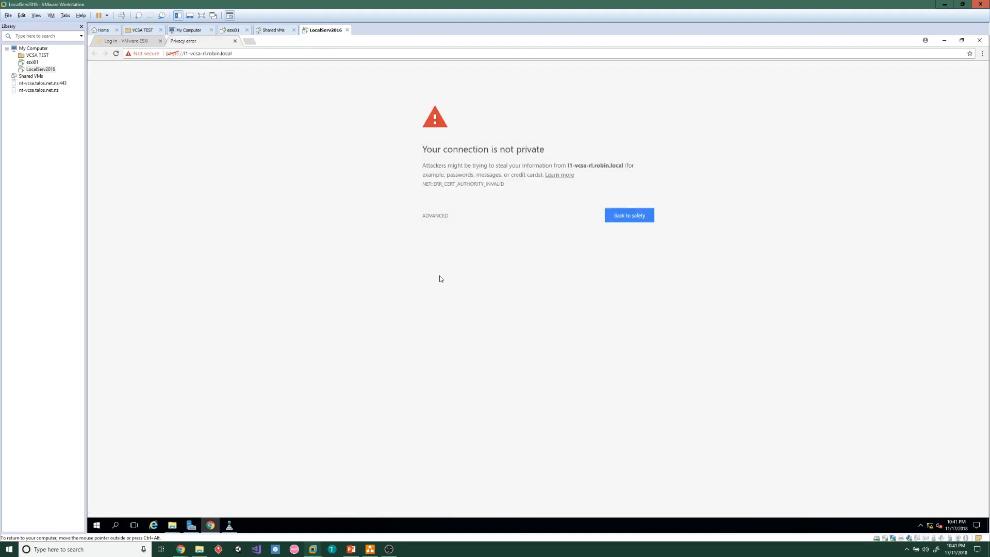
pyautogui.click(429, 216)
pyautogui.click(473, 275)
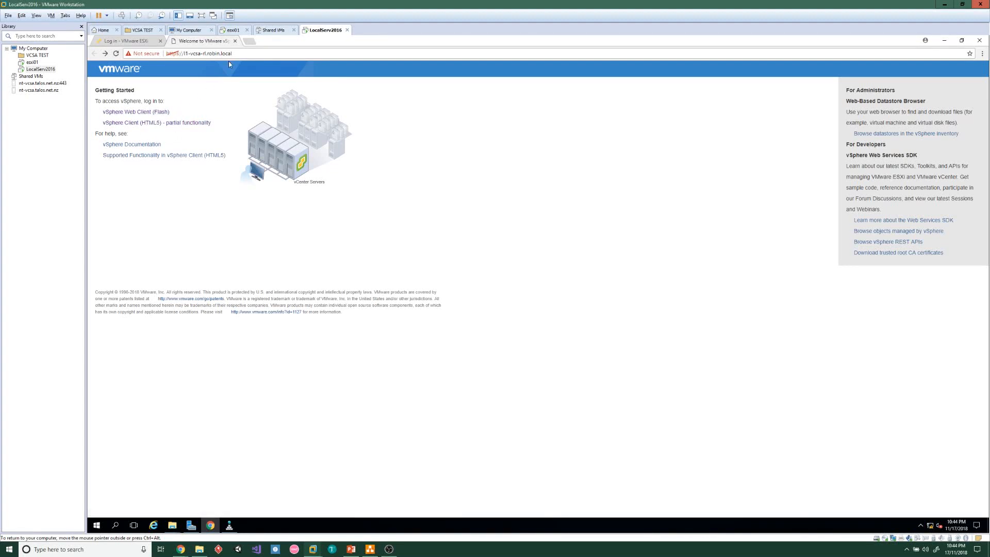
# Log in to the HTML5 vSphere Client with the administrator credentials
pyautogui.click(168, 123)
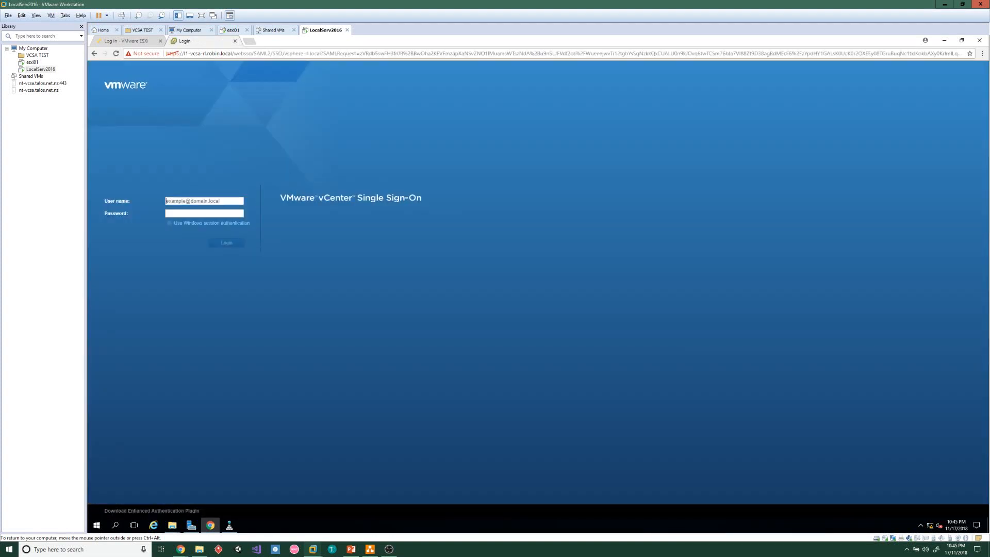
pyautogui.write('admi')
pyautogui.click(233, 243)
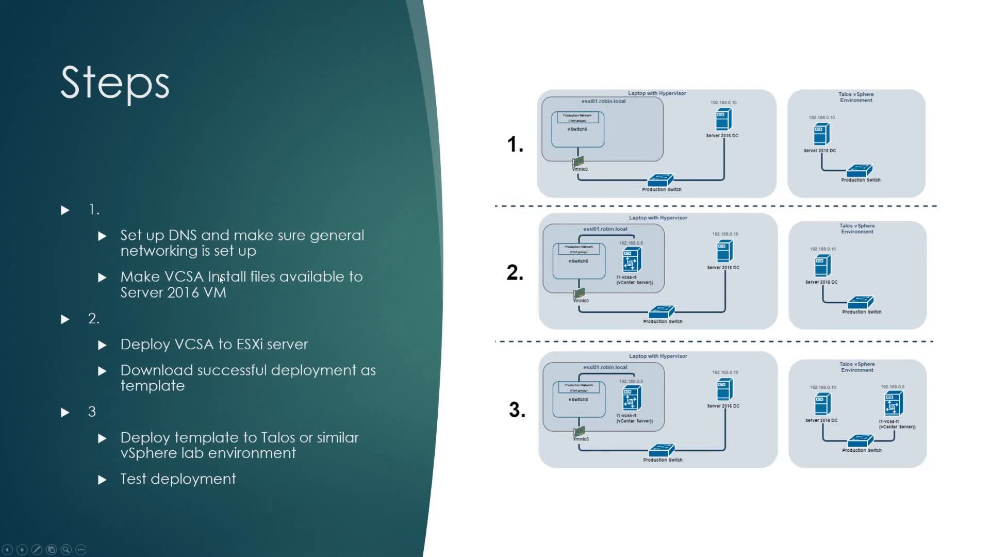
# Launch Chrome on the server and shut down l1-vcsa-rl from the host's Virtual Machines list
pyautogui.hotkey('alt', 'Tab')
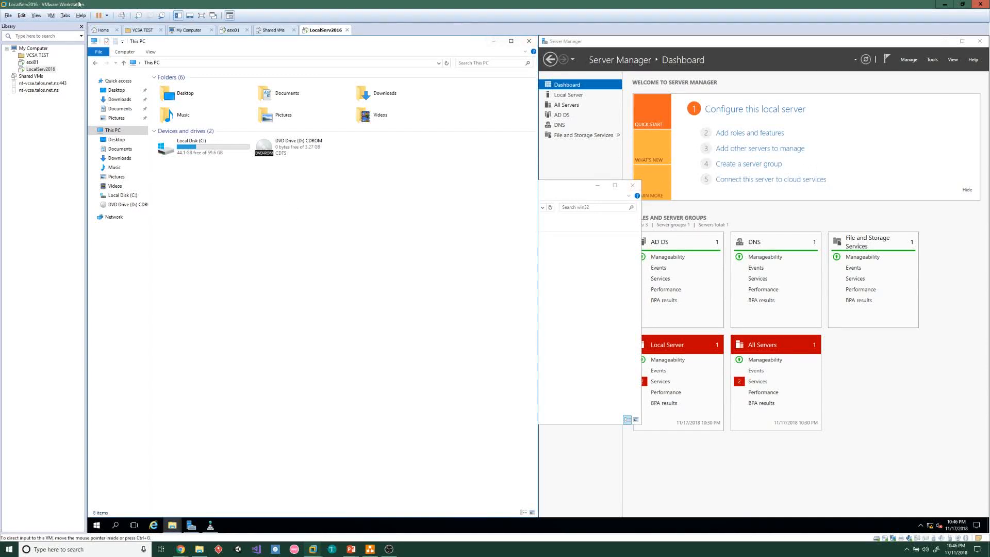
pyautogui.press('super')
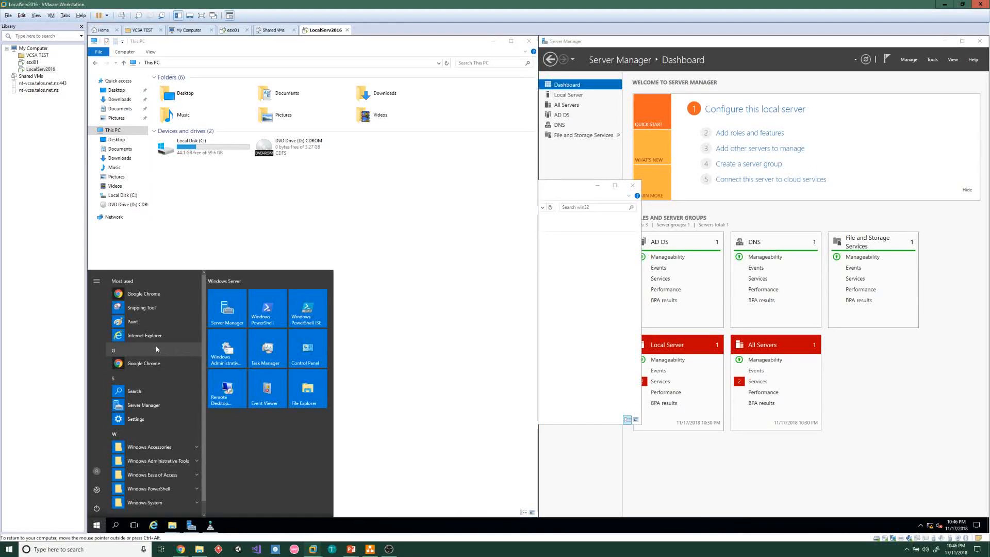
pyautogui.click(142, 366)
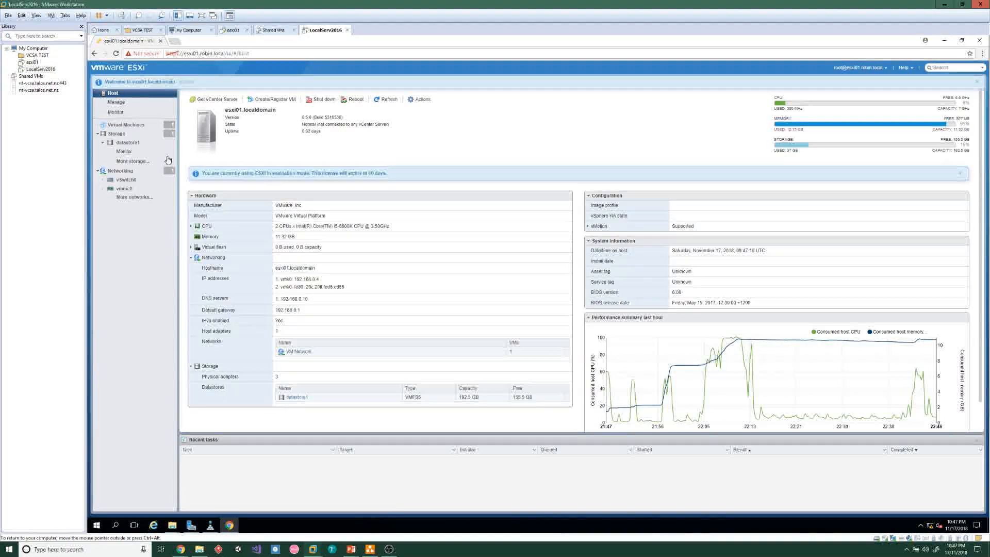
pyautogui.click(133, 128)
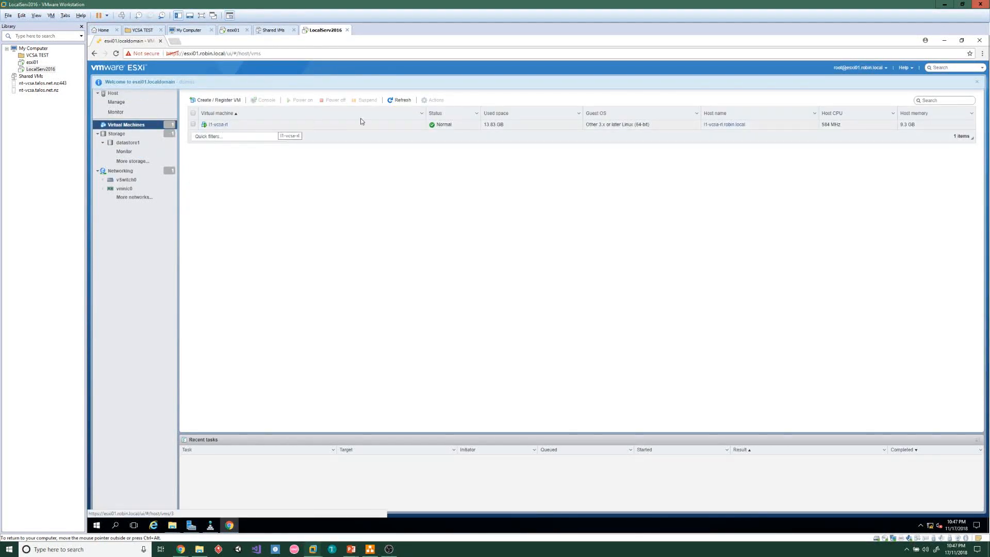
pyautogui.click(423, 123)
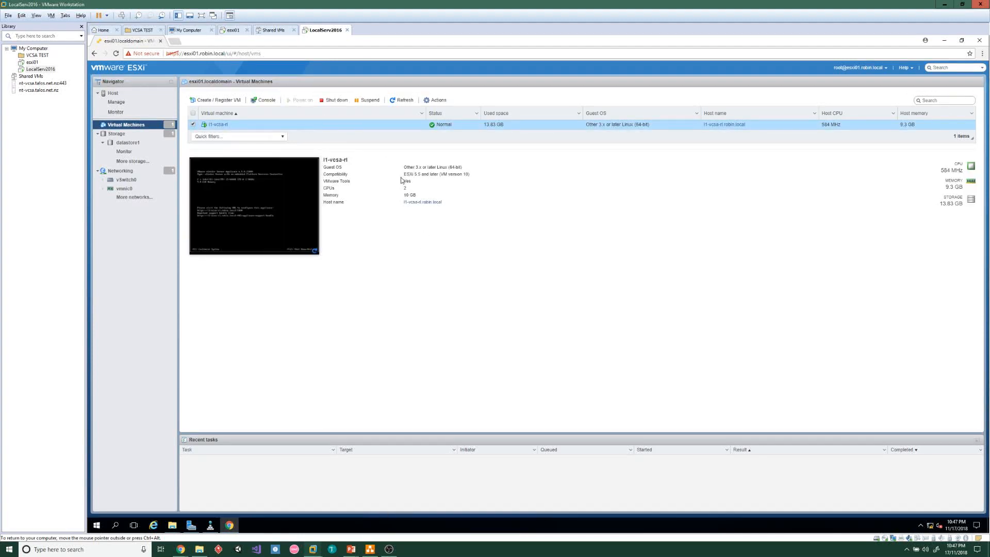
pyautogui.click(330, 102)
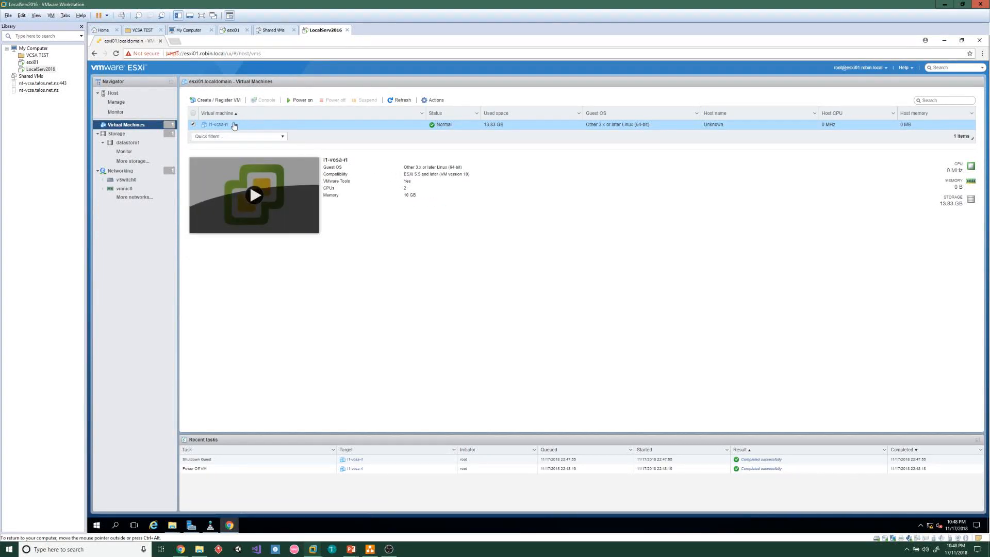
# Export l1-vcsa-rl, confirm the file download, and dismiss the Google Drive backup prompt
pyautogui.rightClick(234, 125)
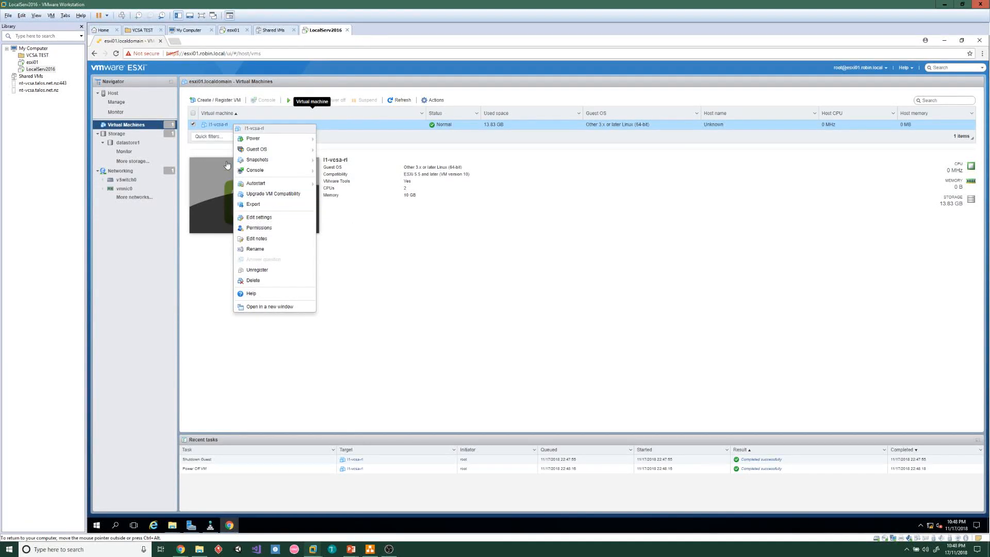
pyautogui.click(277, 205)
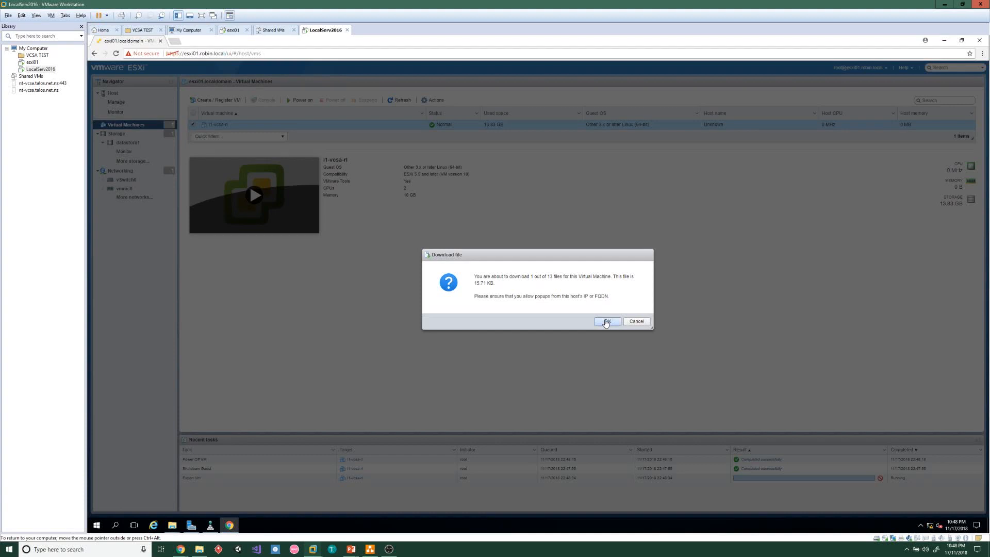
pyautogui.click(606, 321)
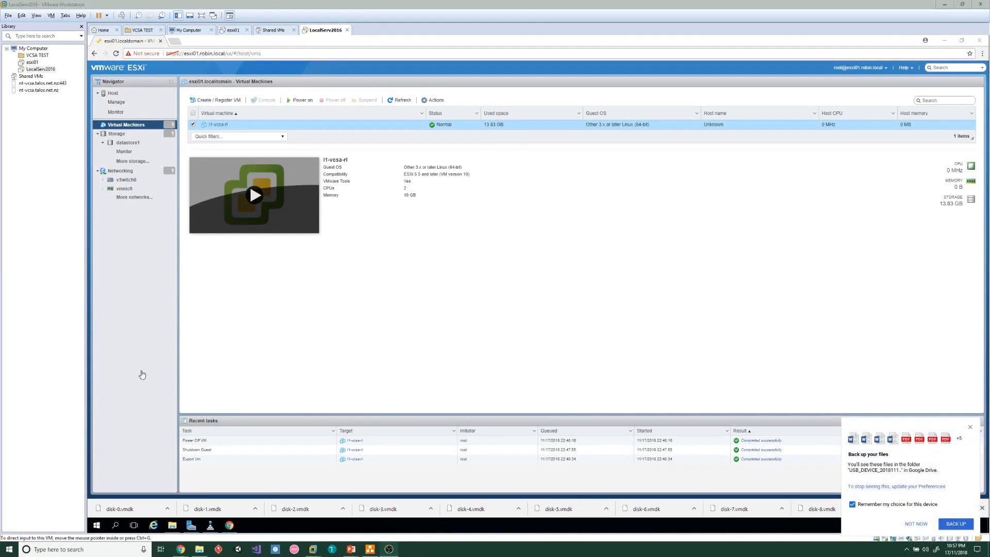
pyautogui.click(971, 428)
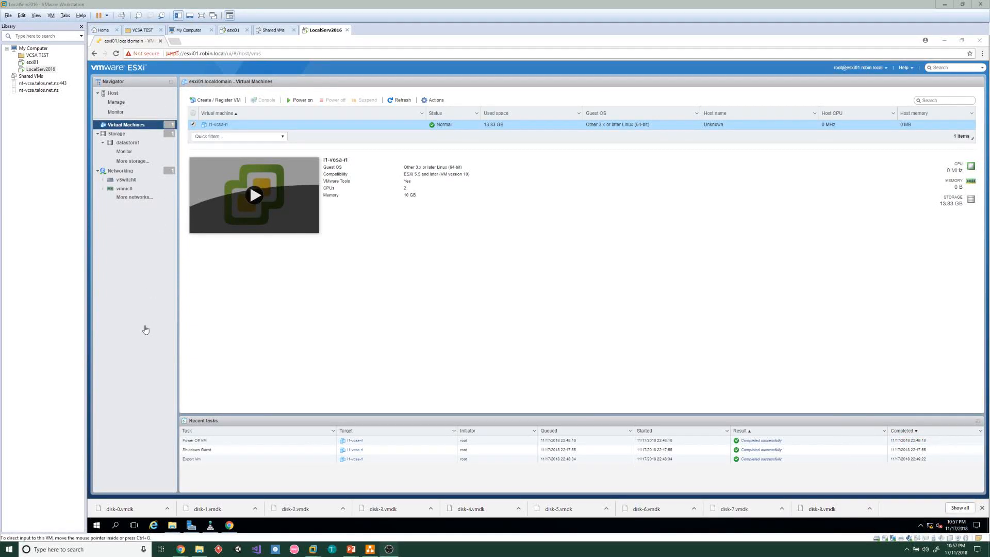
# Connect the USB Mass Storage Device to the VM, disconnecting it from the host
pyautogui.click(51, 15)
pyautogui.moveTo(66, 35)
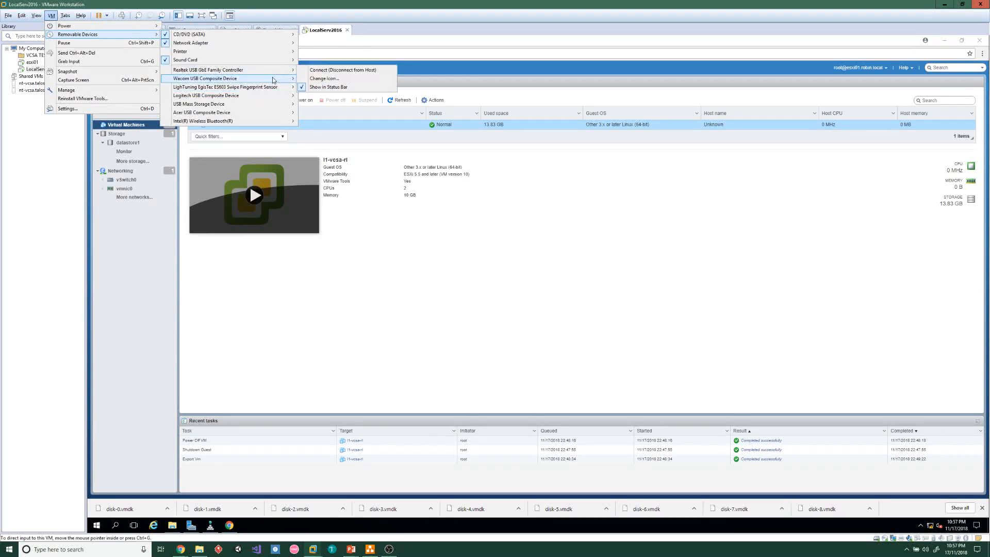
pyautogui.moveTo(273, 89)
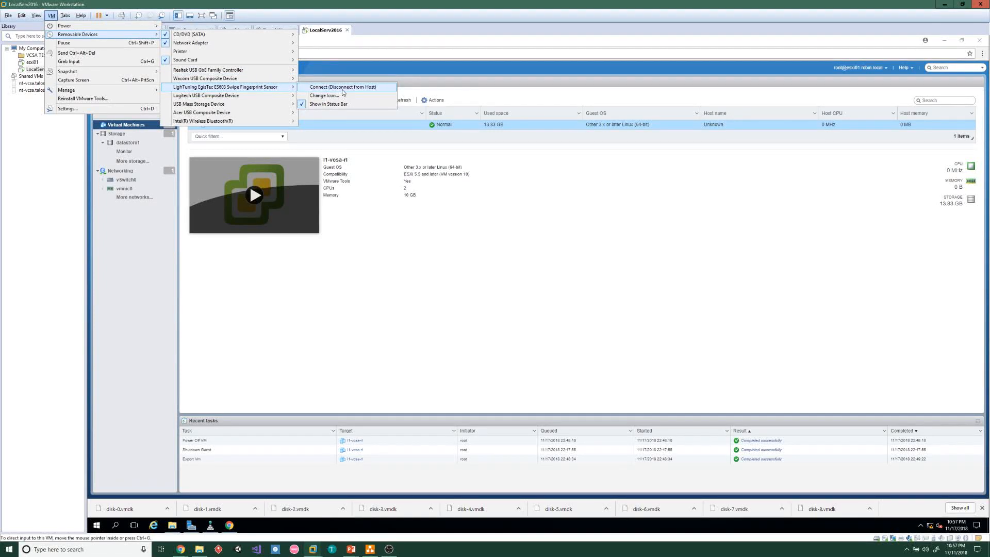
pyautogui.moveTo(287, 108)
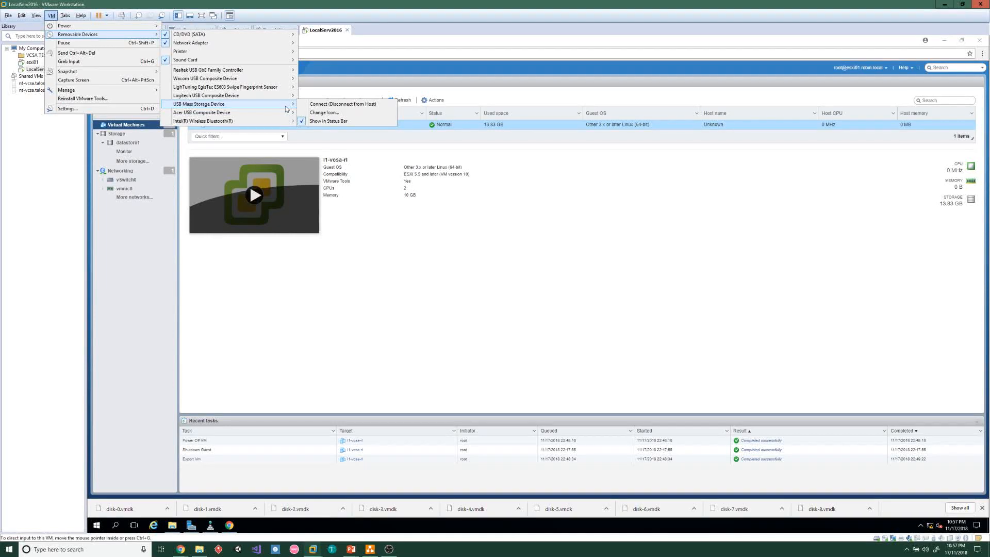
pyautogui.click(333, 105)
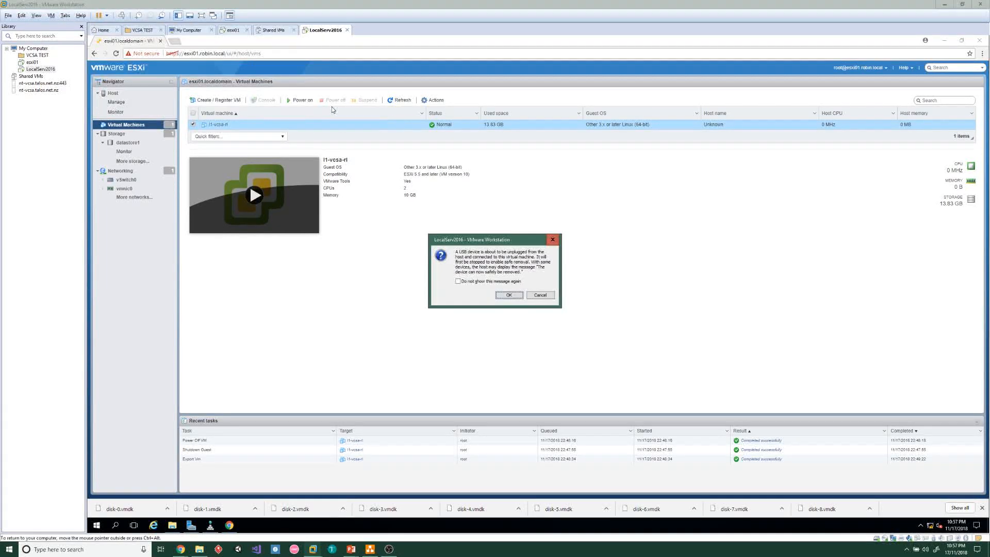
# Confirm the USB unplug, then copy all 13 exported files from Downloads
pyautogui.click(514, 297)
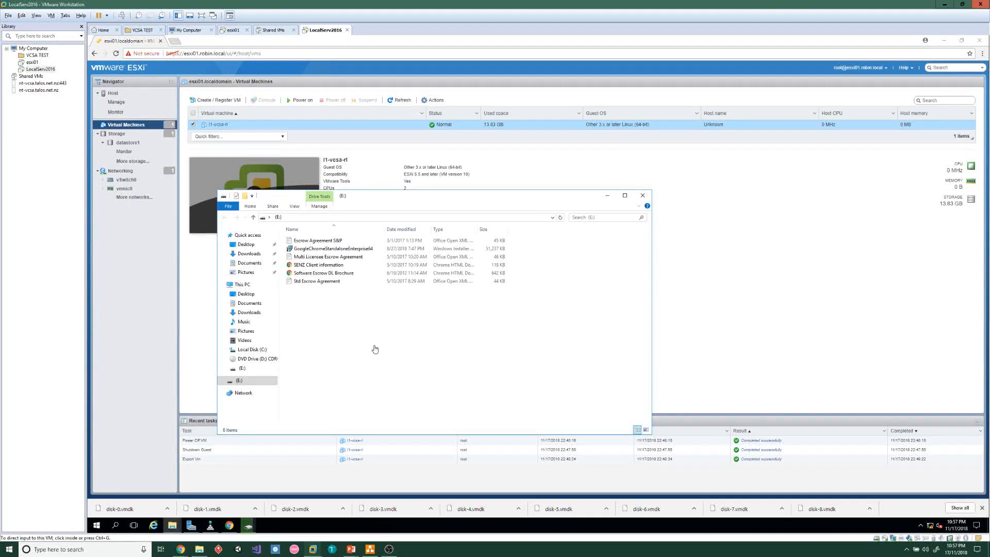
pyautogui.click(398, 312)
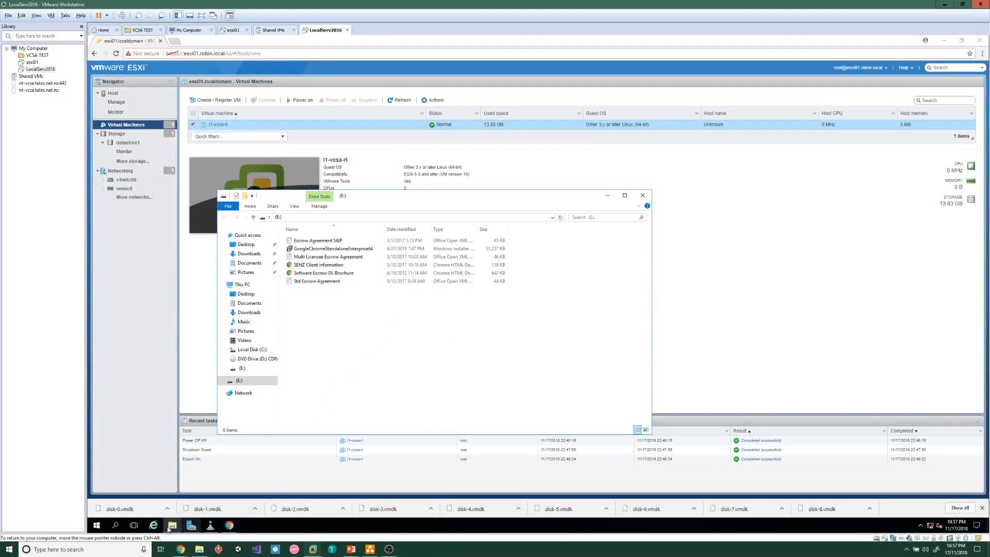
pyautogui.moveTo(174, 527)
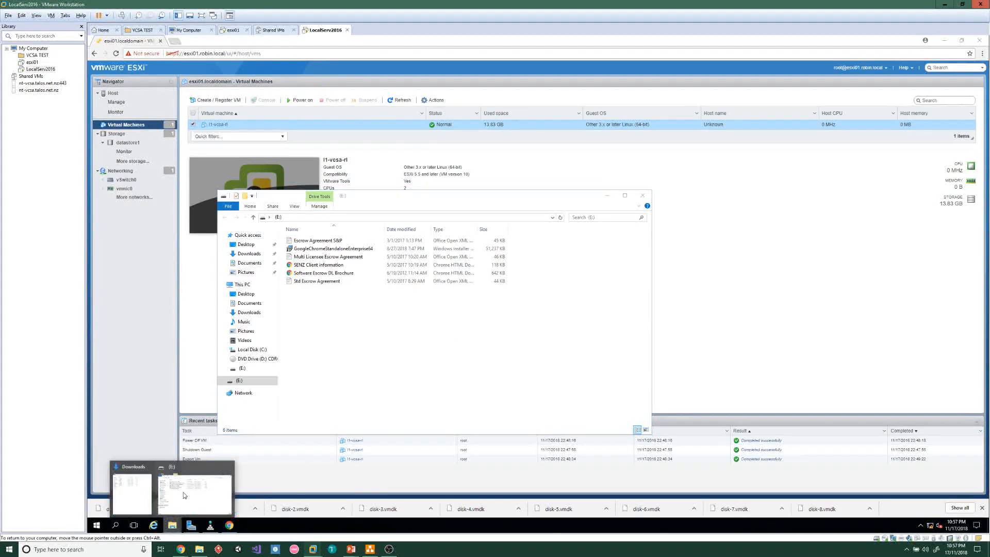
pyautogui.click(132, 480)
pyautogui.moveTo(253, 239); pyautogui.dragTo(222, 86)
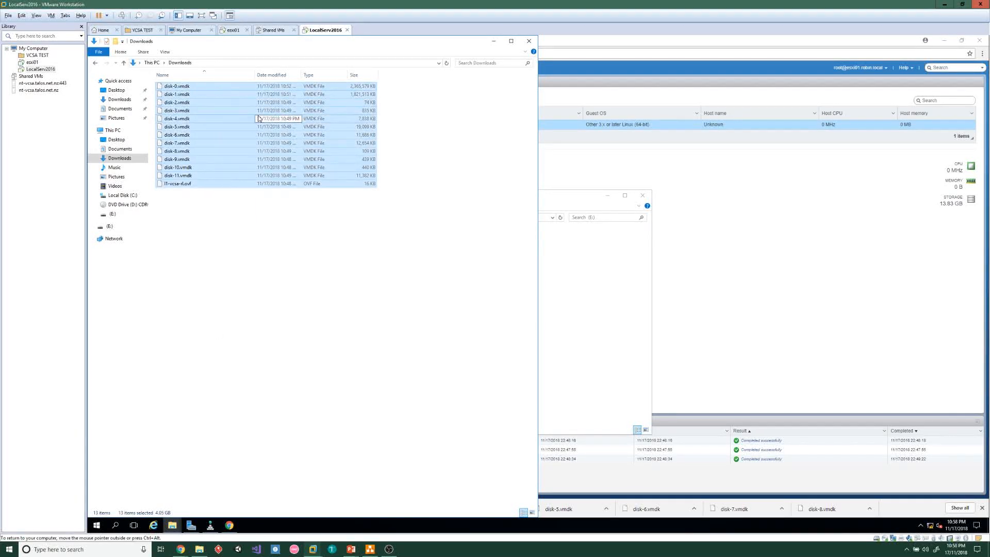
pyautogui.rightClick(250, 143)
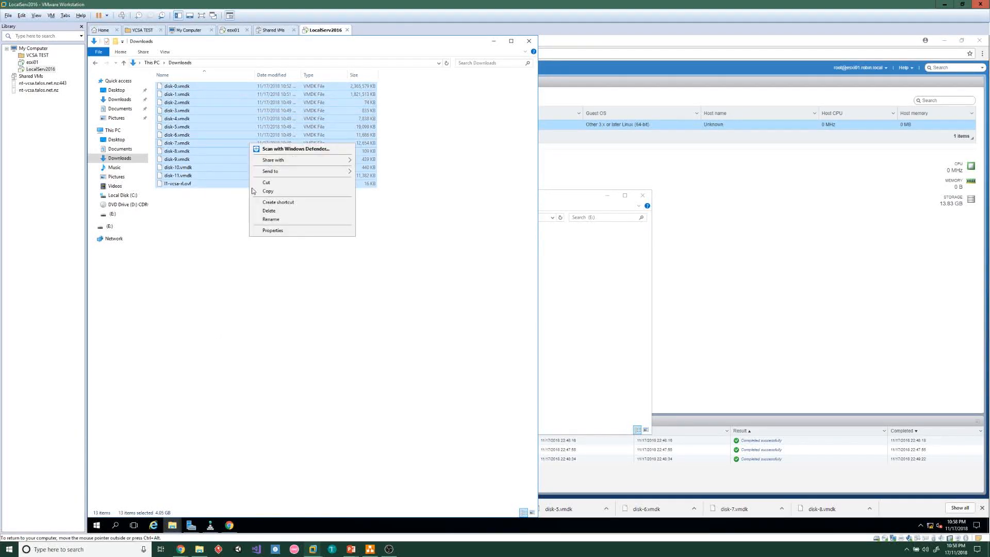
pyautogui.click(287, 191)
# Create a 'VCSA template files' folder on the USB drive and paste the files into it
pyautogui.click(625, 301)
pyautogui.rightClick(373, 349)
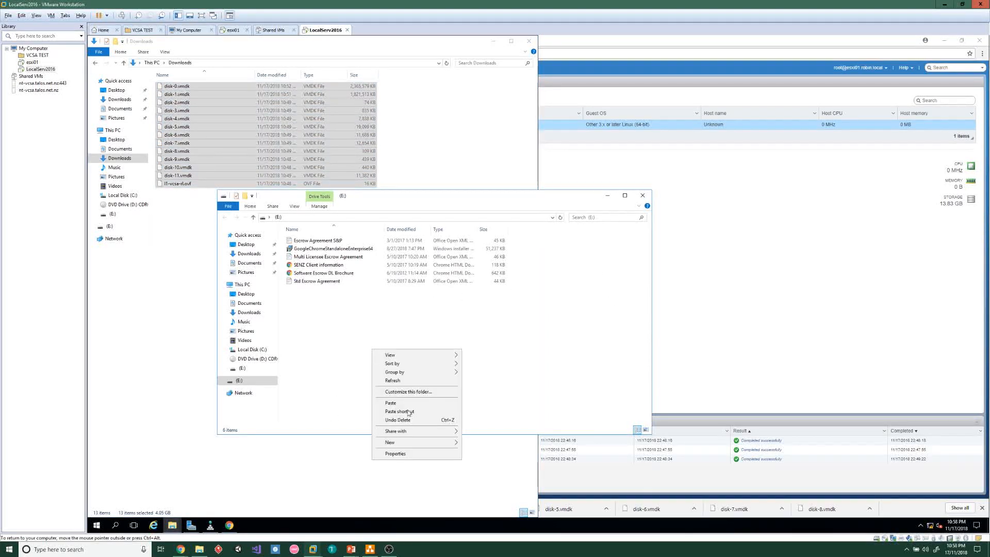
pyautogui.moveTo(432, 442)
pyautogui.click(496, 442)
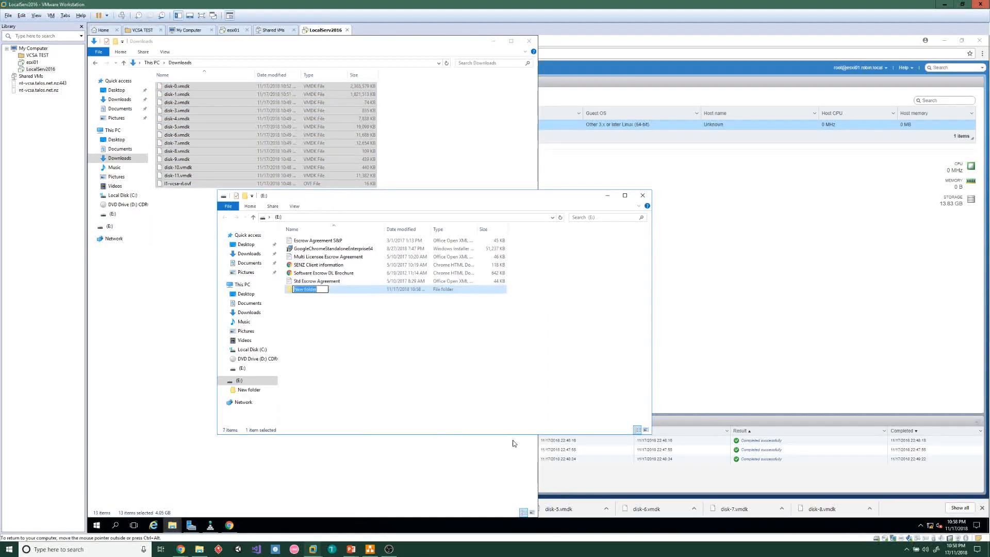
pyautogui.write('VCSA template files')
pyautogui.click(465, 369)
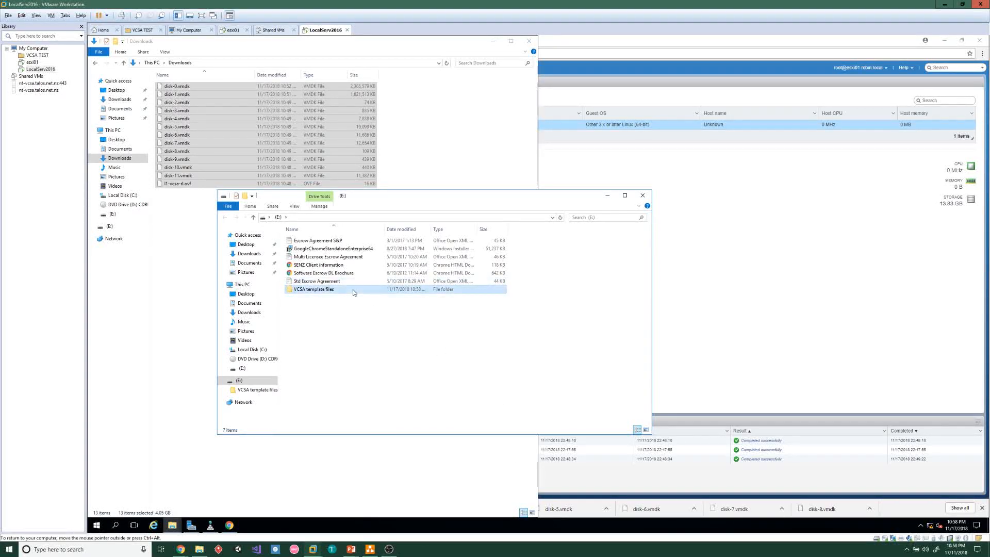
pyautogui.doubleClick(354, 292)
pyautogui.rightClick(349, 296)
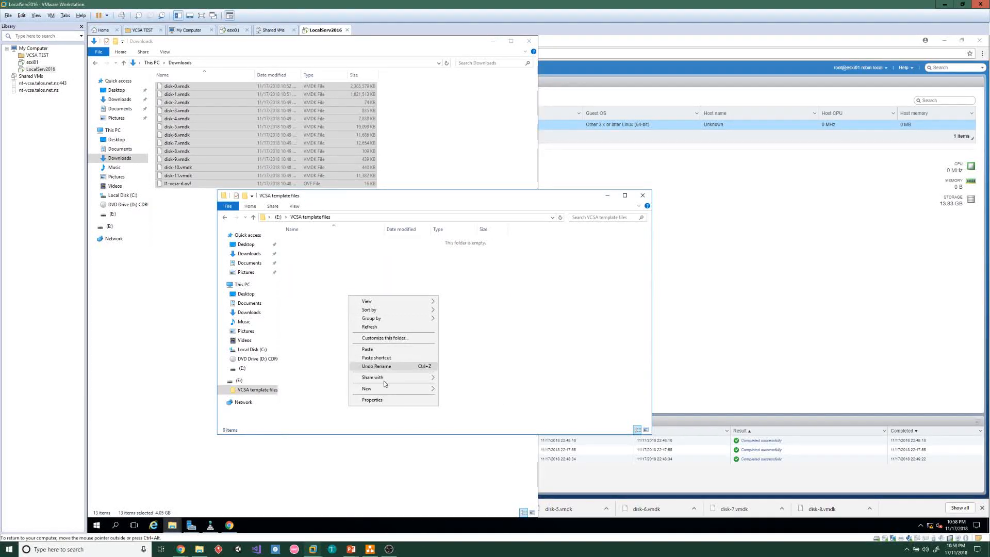
pyautogui.click(375, 351)
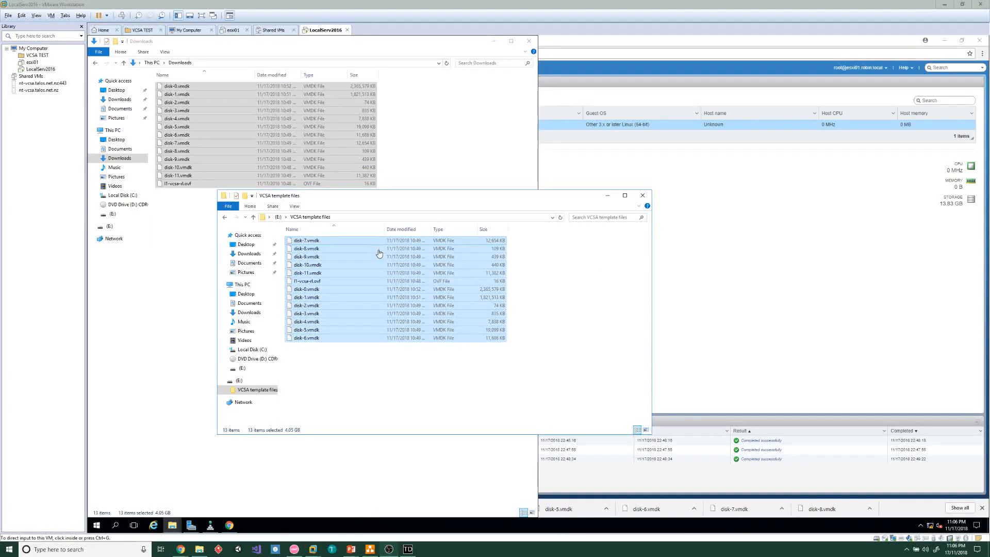
# Disconnect the USB drive from the VM and minimize the Downloads window
pyautogui.click(51, 15)
pyautogui.moveTo(101, 37)
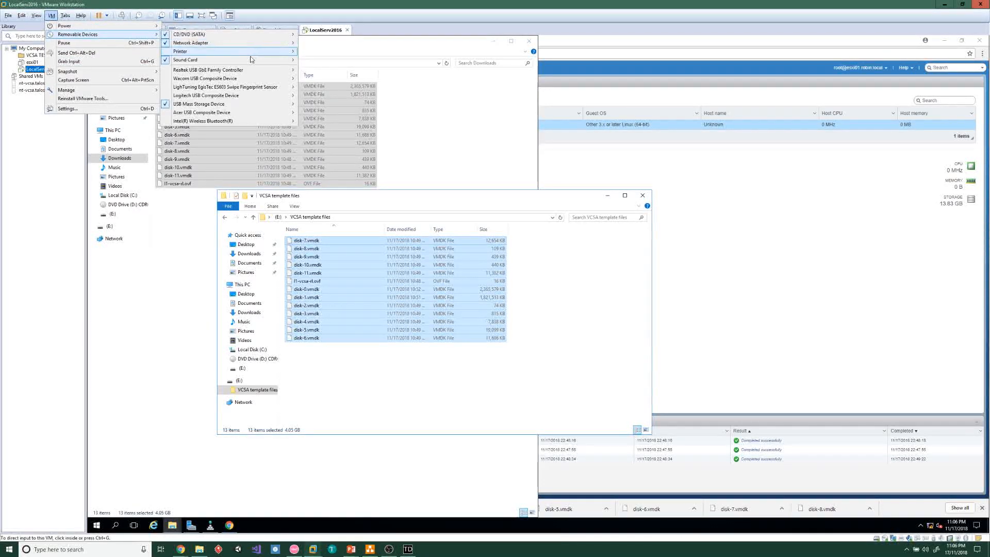
pyautogui.moveTo(237, 104)
pyautogui.click(339, 105)
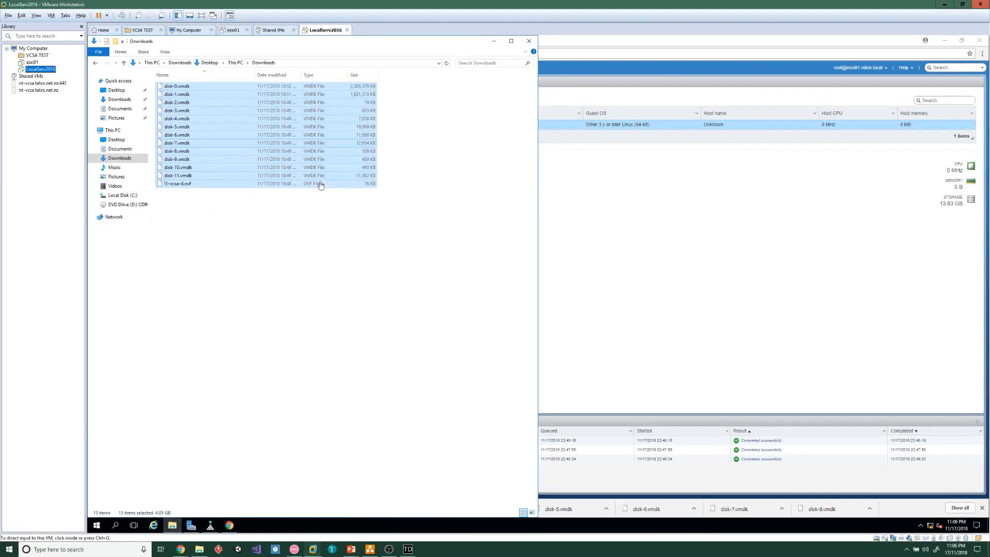
pyautogui.click(498, 45)
pyautogui.click(494, 42)
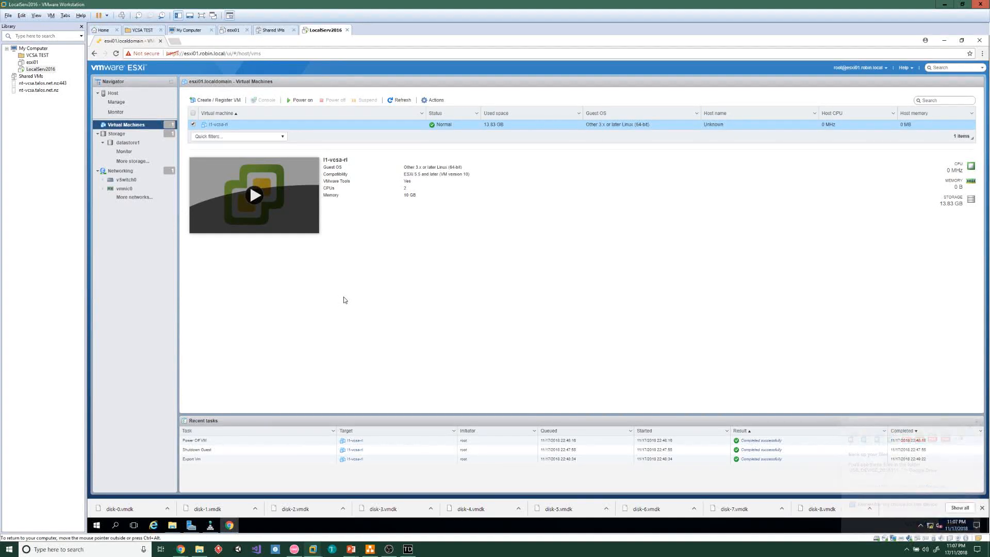
# In Chrome on the host, launch Deploy OVF Template from the Robin-RP resource pool's actions
pyautogui.moveTo(181, 549)
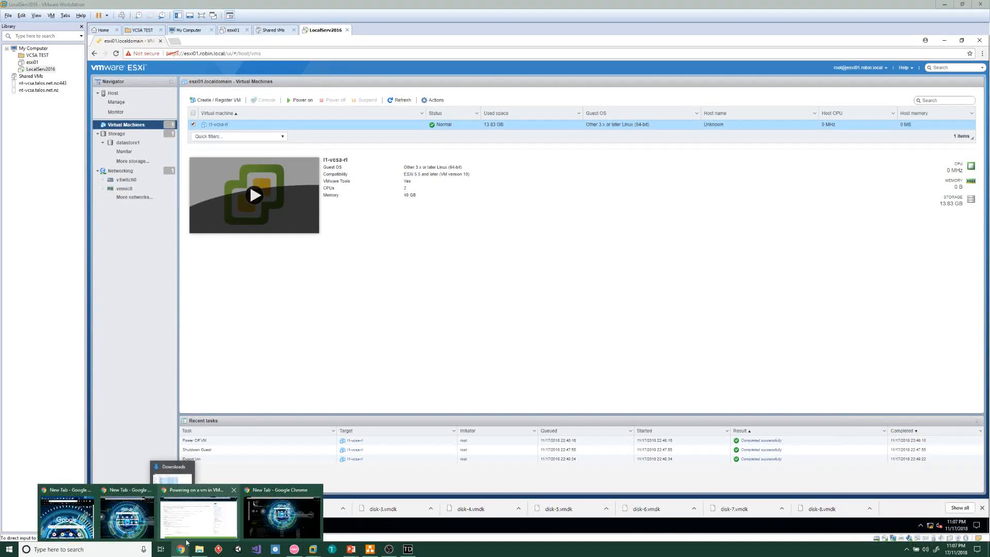
pyautogui.click(220, 531)
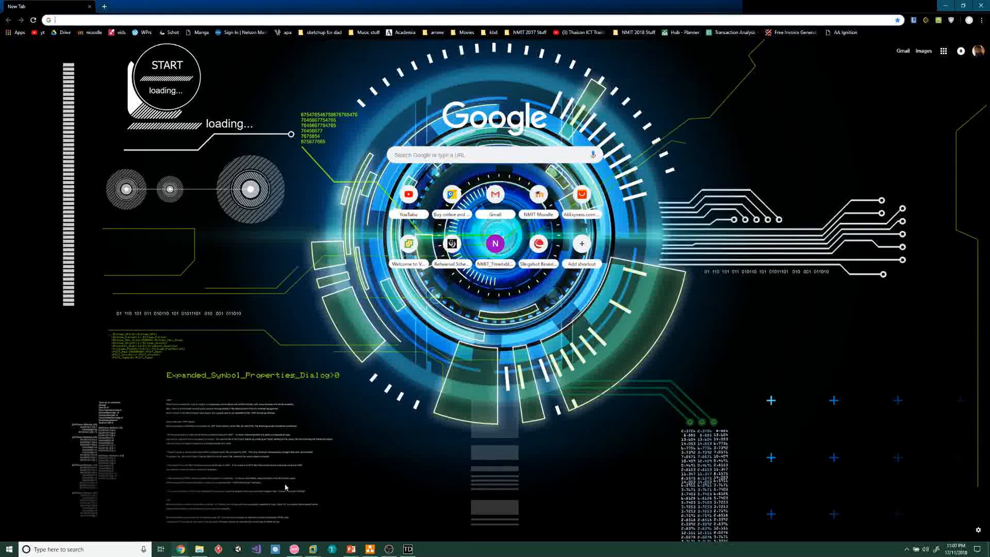
pyautogui.click(217, 20)
pyautogui.write('L')
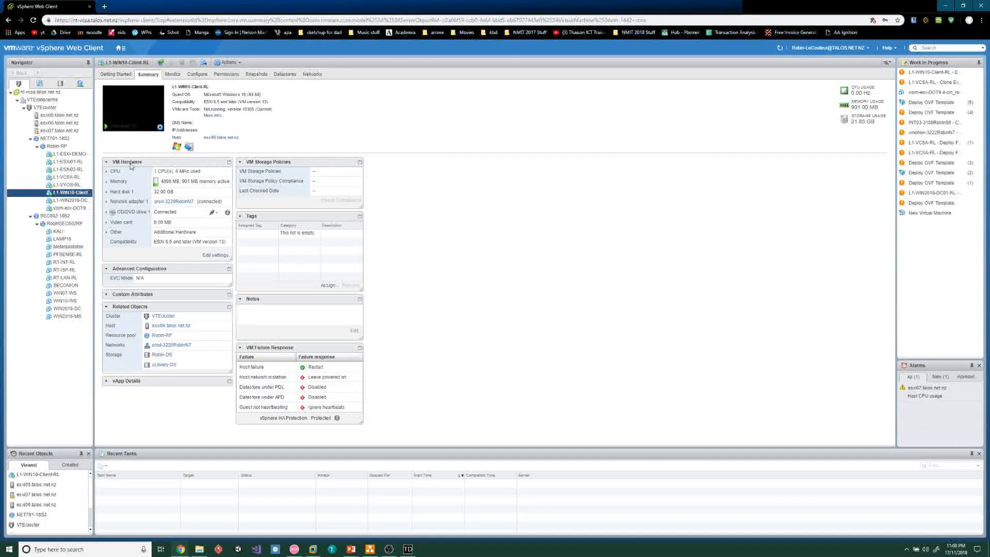
pyautogui.click(61, 147)
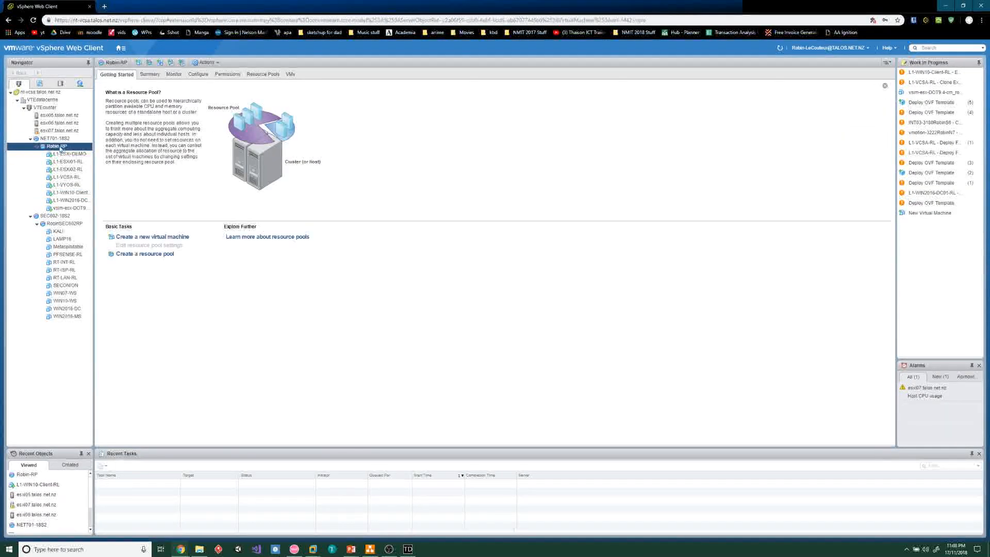
pyautogui.rightClick(61, 148)
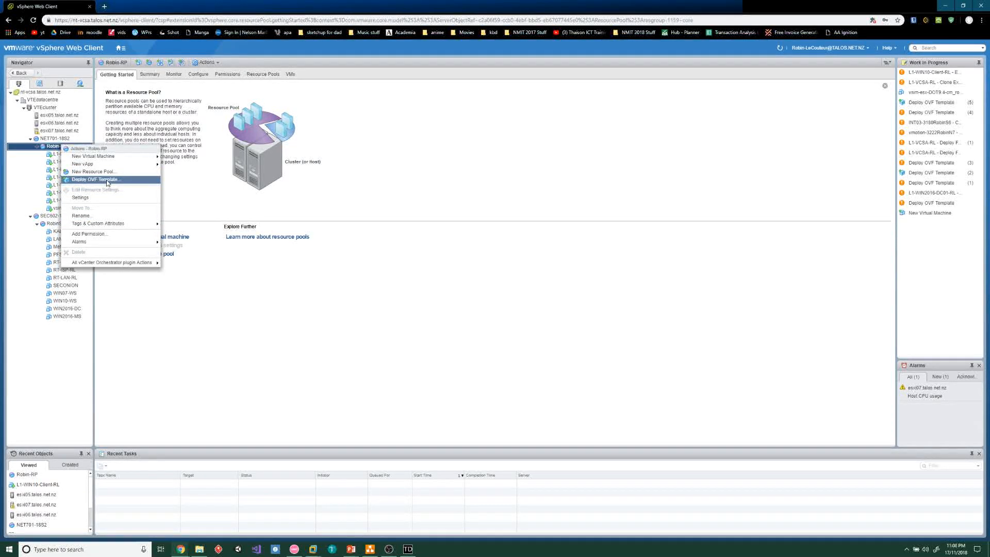
pyautogui.click(95, 180)
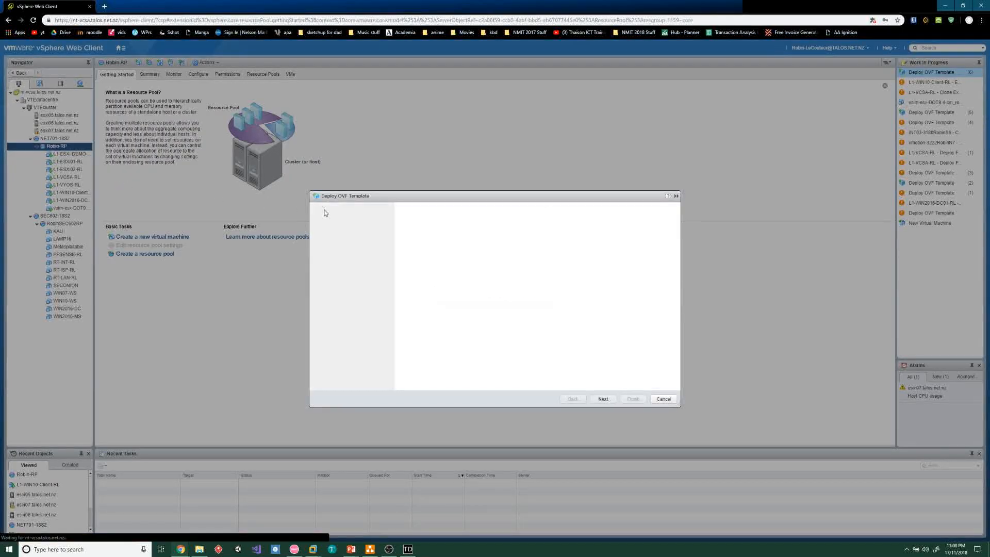
# Choose Local file and select all 13 files in USB Drive (E:) > VCSA template files
pyautogui.click(401, 268)
pyautogui.click(419, 279)
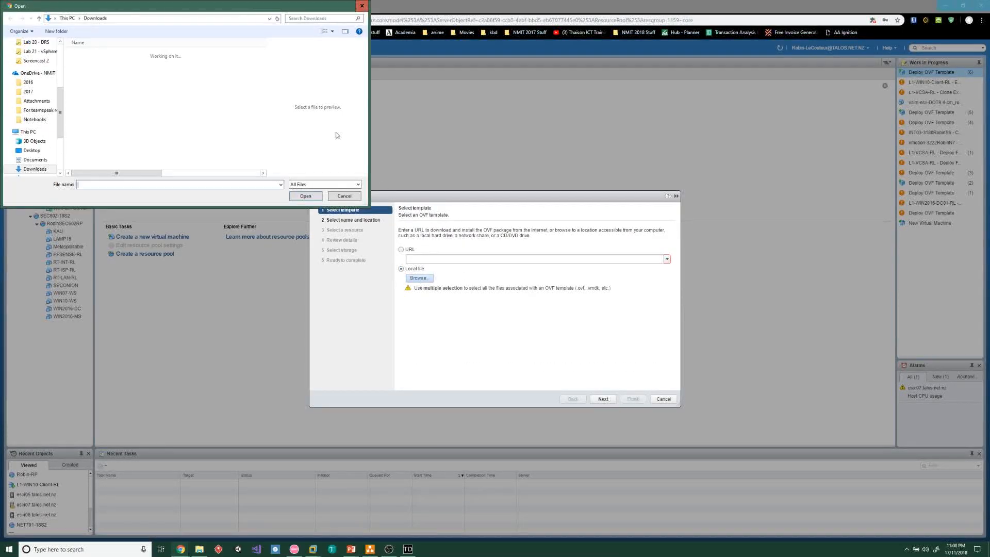
pyautogui.click(67, 18)
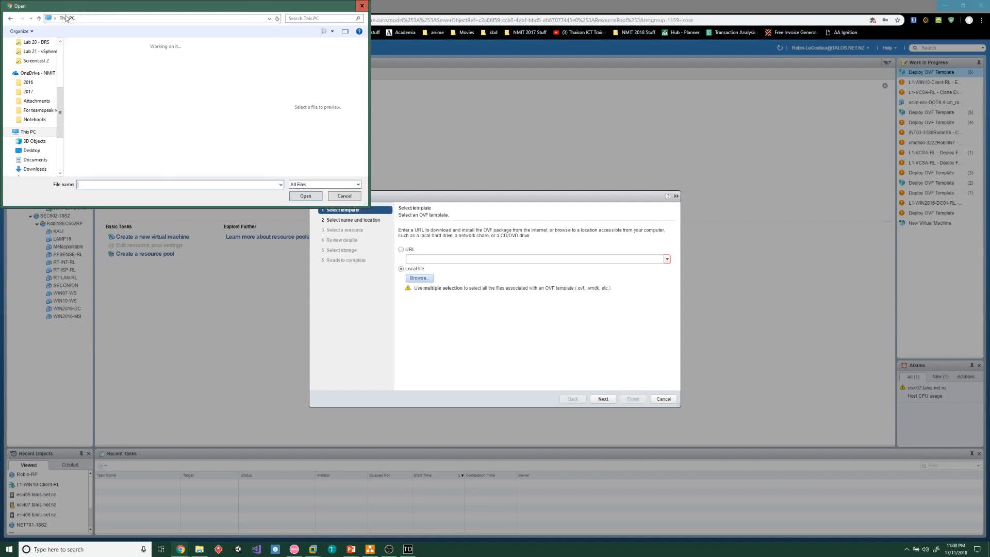
pyautogui.scroll(-3, 147, 89)
pyautogui.doubleClick(132, 145)
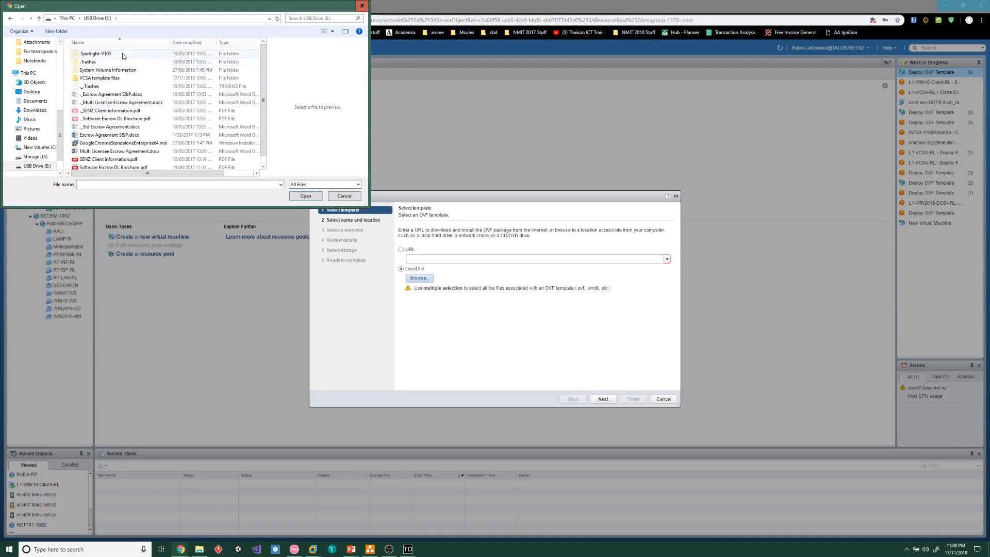
pyautogui.scroll(-1, 126, 83)
pyautogui.doubleClick(123, 69)
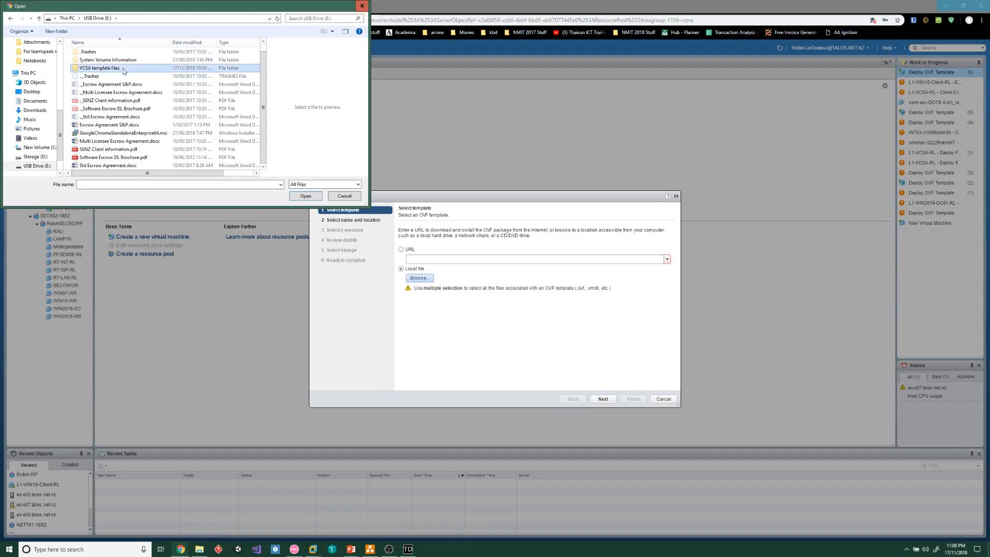
pyautogui.moveTo(128, 162); pyautogui.dragTo(112, 51)
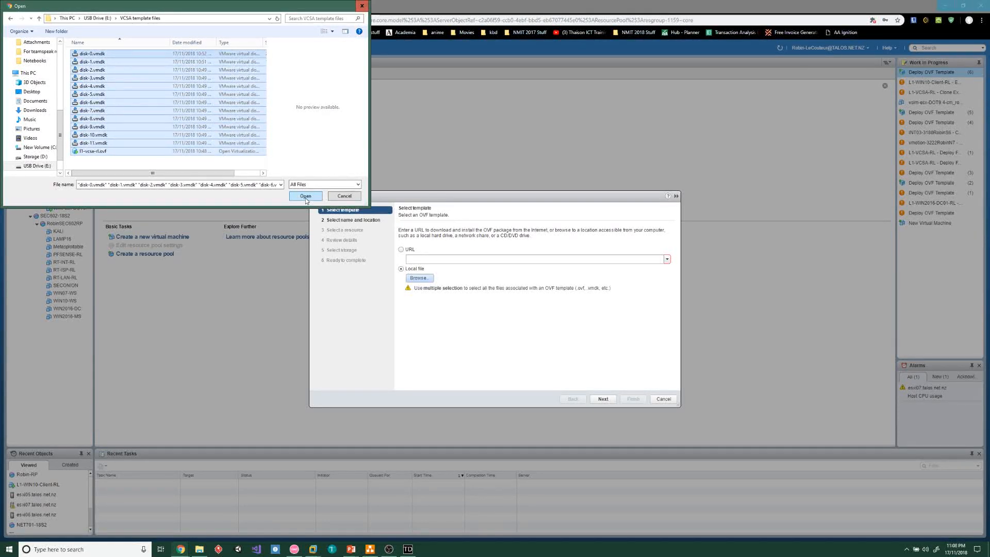
pyautogui.click(306, 197)
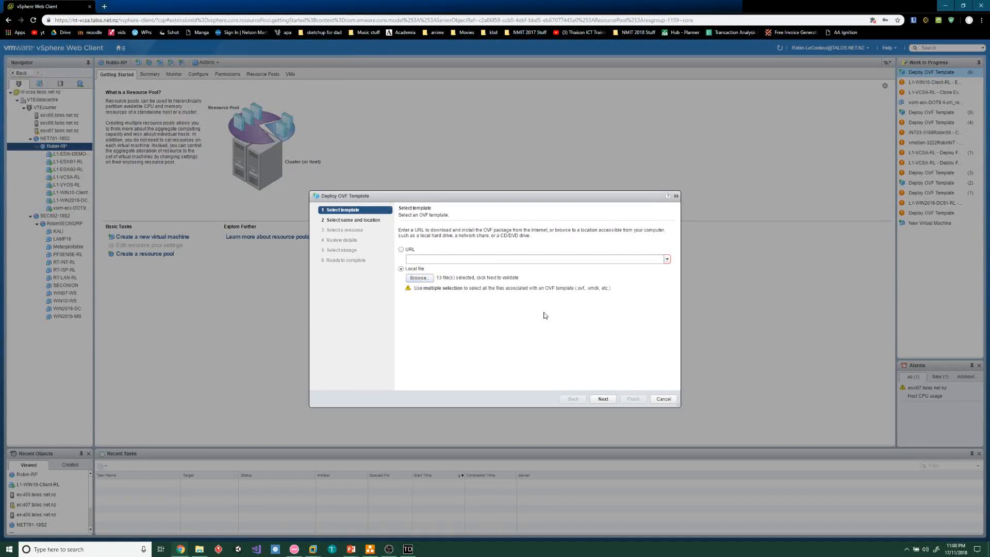
# Accept the template files, default VM name and location, Robin-RP resource, and template details
pyautogui.click(605, 398)
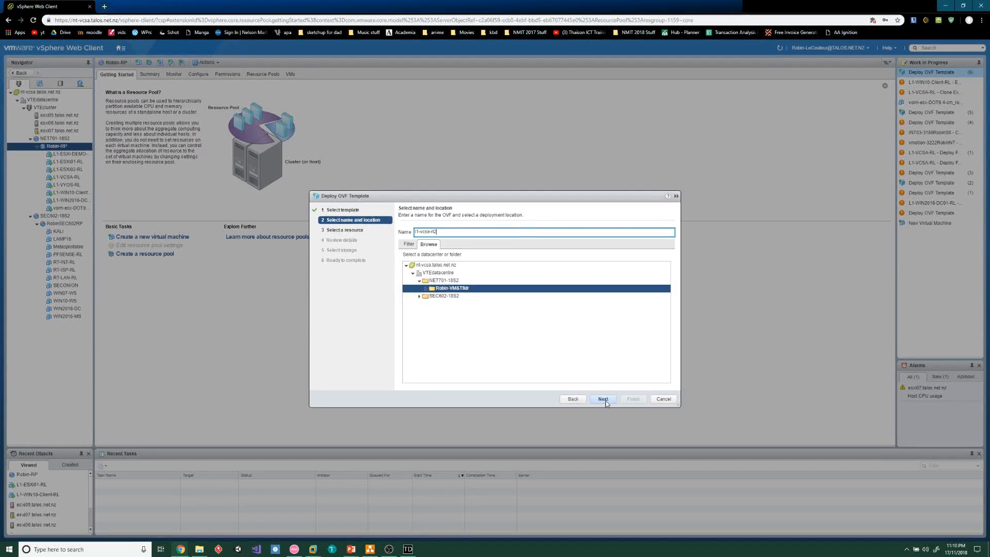
pyautogui.click(603, 399)
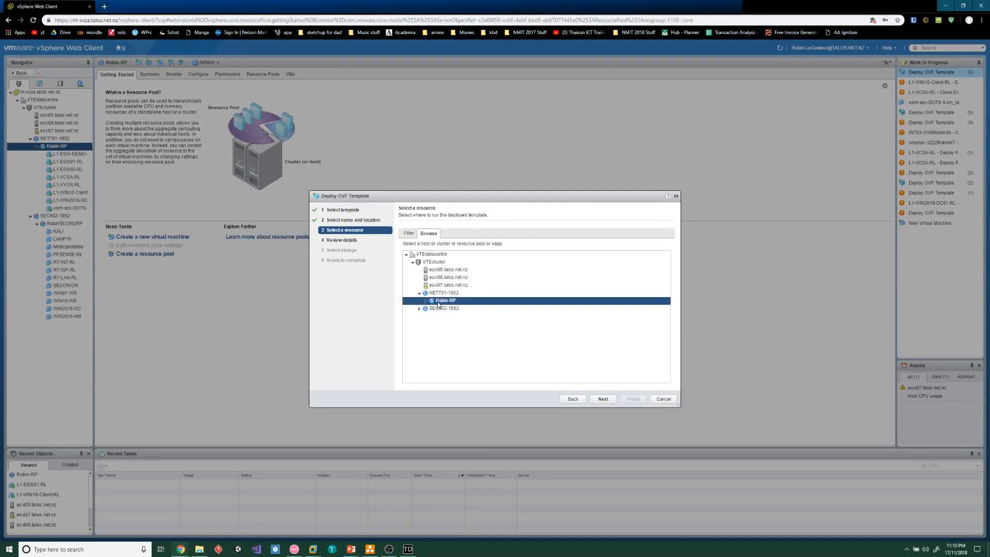
pyautogui.click(604, 399)
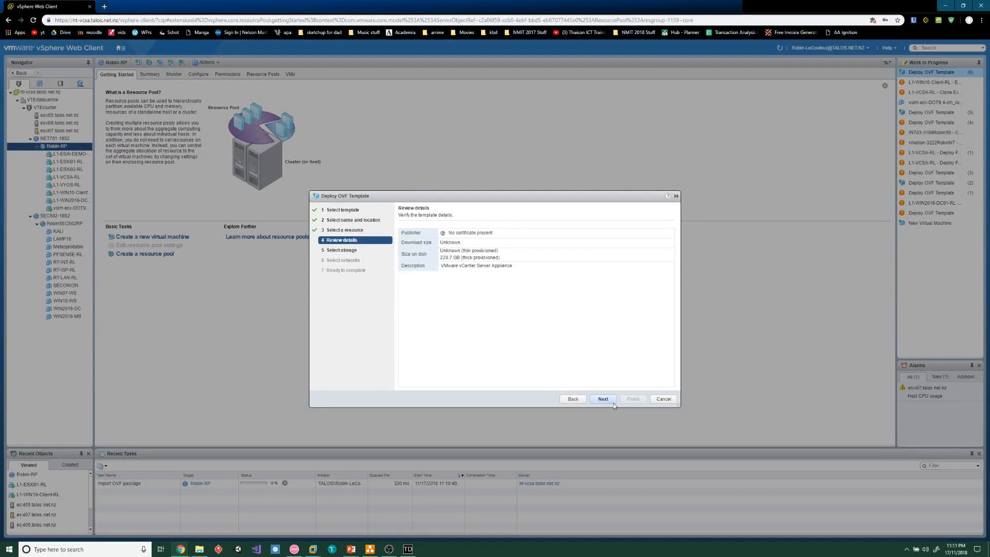
pyautogui.click(607, 401)
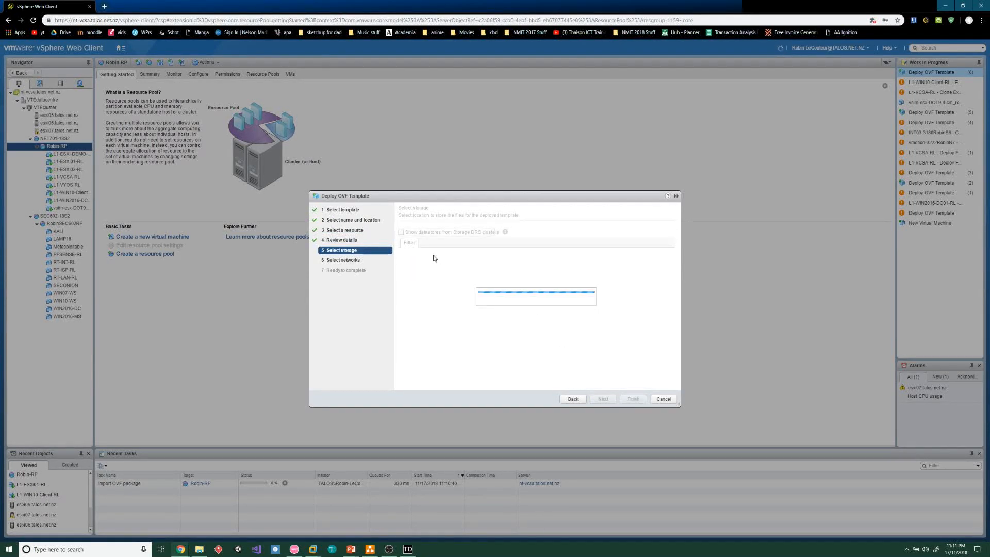
# Use thin provisioned disks and store the VM on the Robin-DS datastore
pyautogui.click(482, 233)
pyautogui.click(482, 251)
pyautogui.click(407, 305)
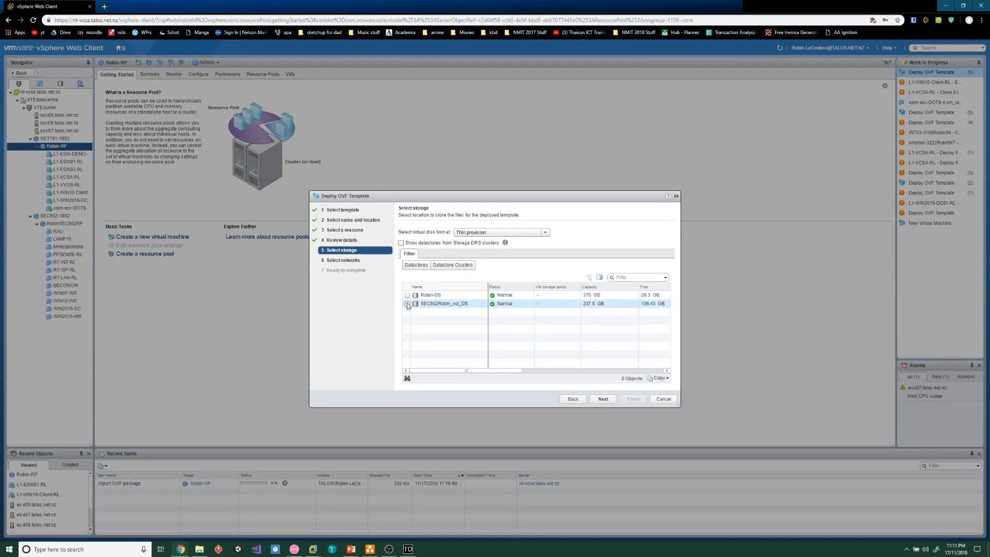
pyautogui.click(408, 295)
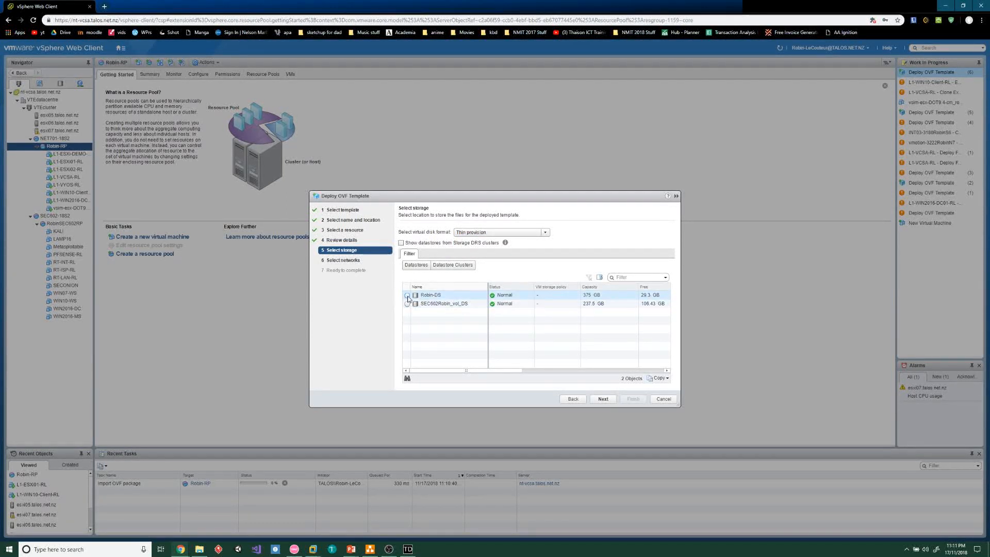
pyautogui.click(603, 400)
# Map VM Network to prod-3220RobinN7 and finish the deployment
pyautogui.click(593, 243)
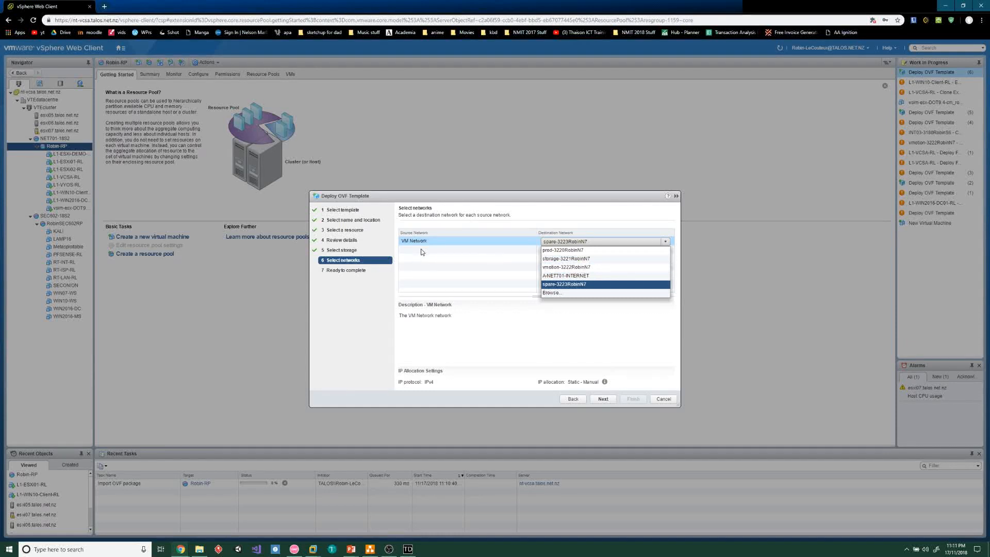
pyautogui.click(576, 252)
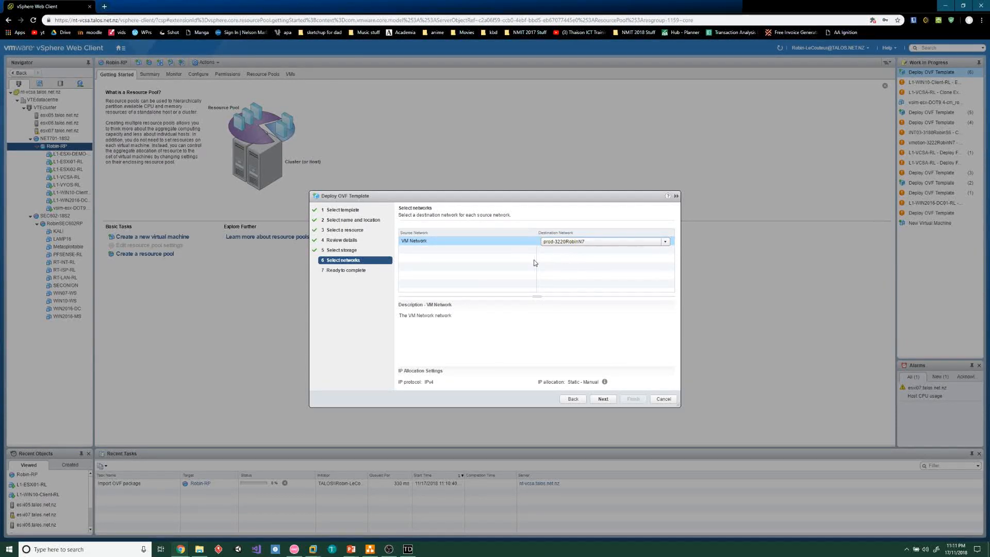
pyautogui.click(603, 399)
pyautogui.click(632, 399)
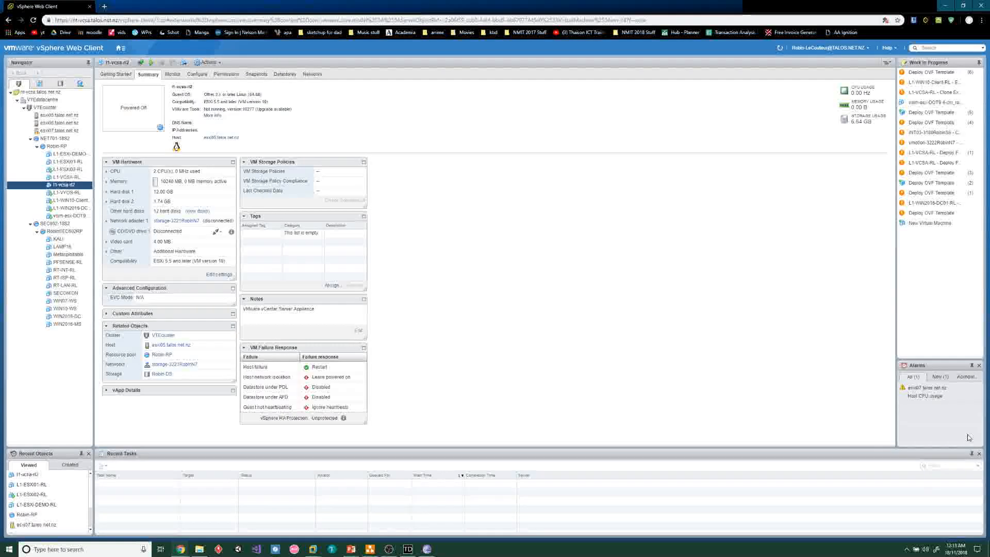
# Power on l1-vcsa-rl2, then open the L1-WIN10-Client-RL web console
pyautogui.rightClick(63, 185)
pyautogui.moveTo(132, 202)
pyautogui.click(181, 200)
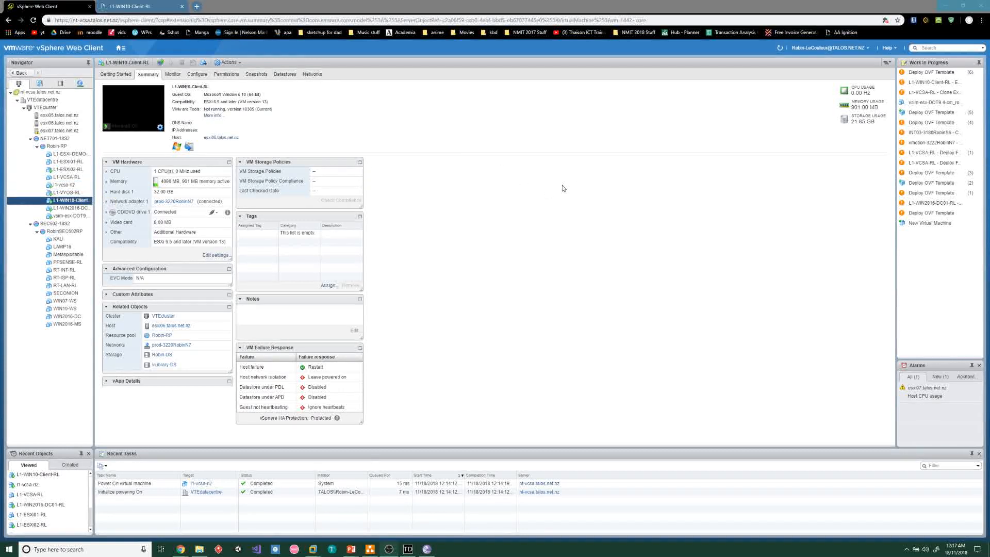
pyautogui.rightClick(69, 201)
pyautogui.click(105, 236)
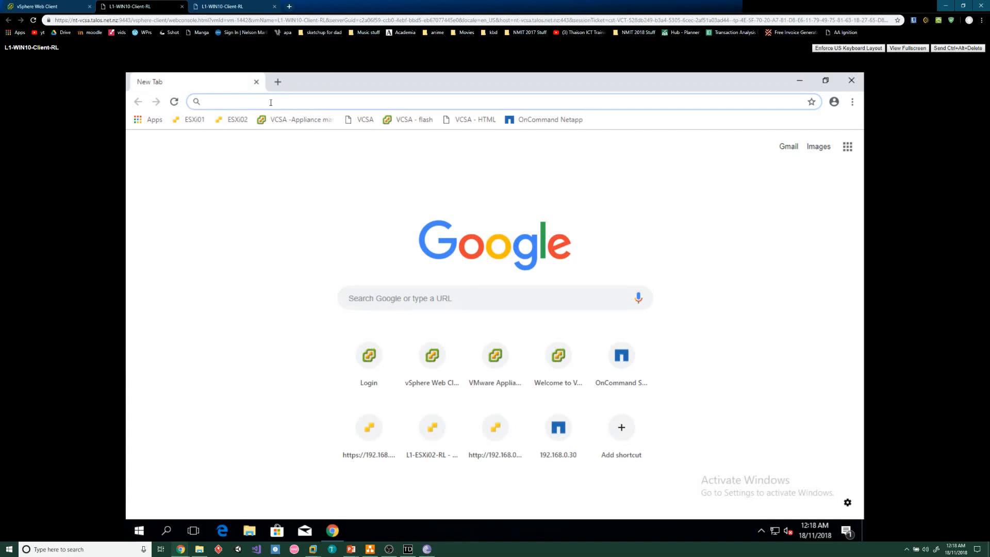
# Load l1-vcsa-rl.robin.local in Chrome and sign in to its HTML5 vSphere Client as administrator
pyautogui.write('l1-vcsa-rl.robin.local')
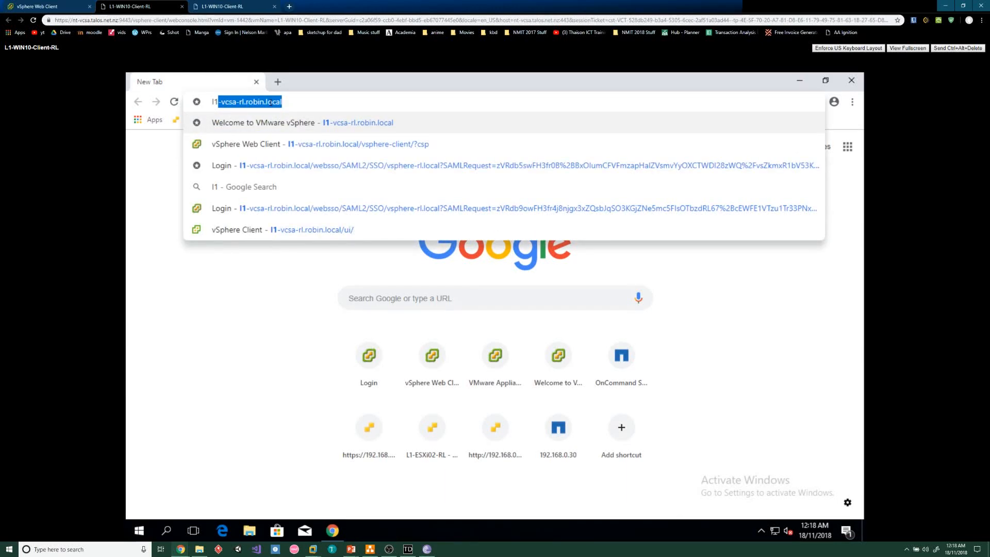
pyautogui.press('Return')
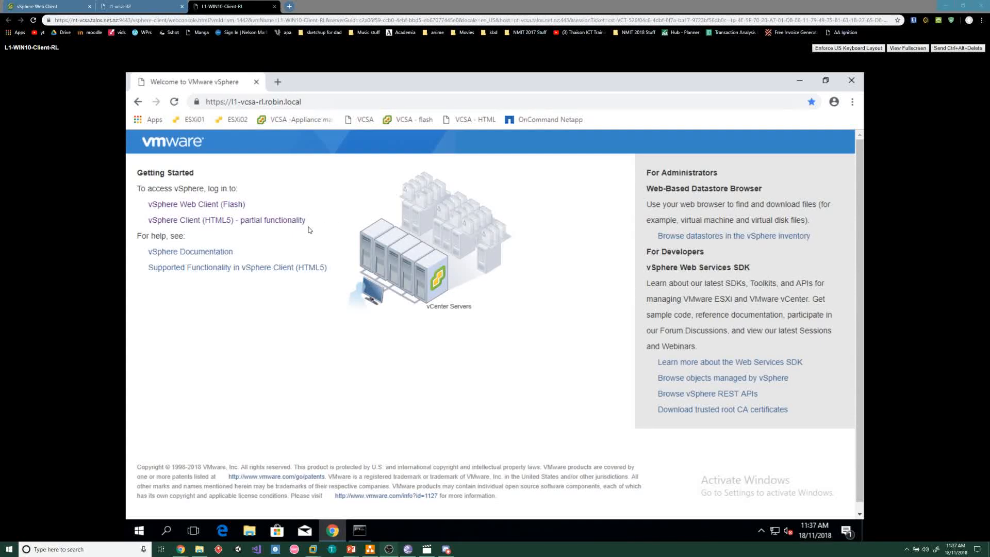
pyautogui.click(238, 222)
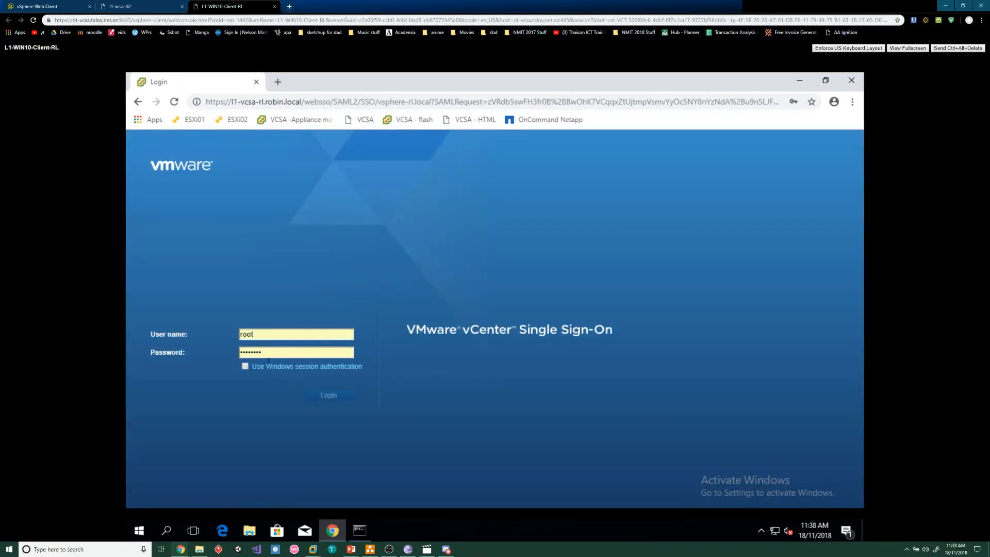
pyautogui.click(340, 396)
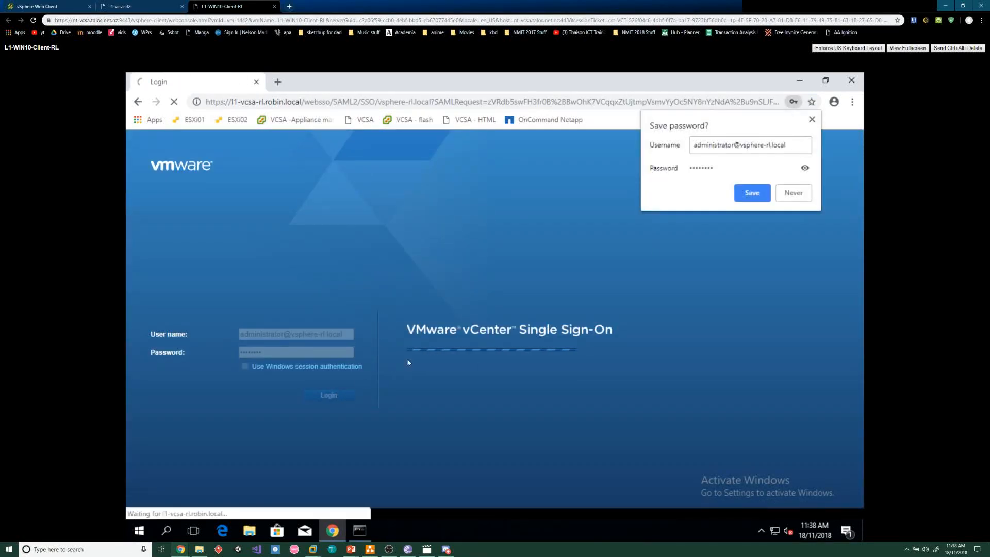